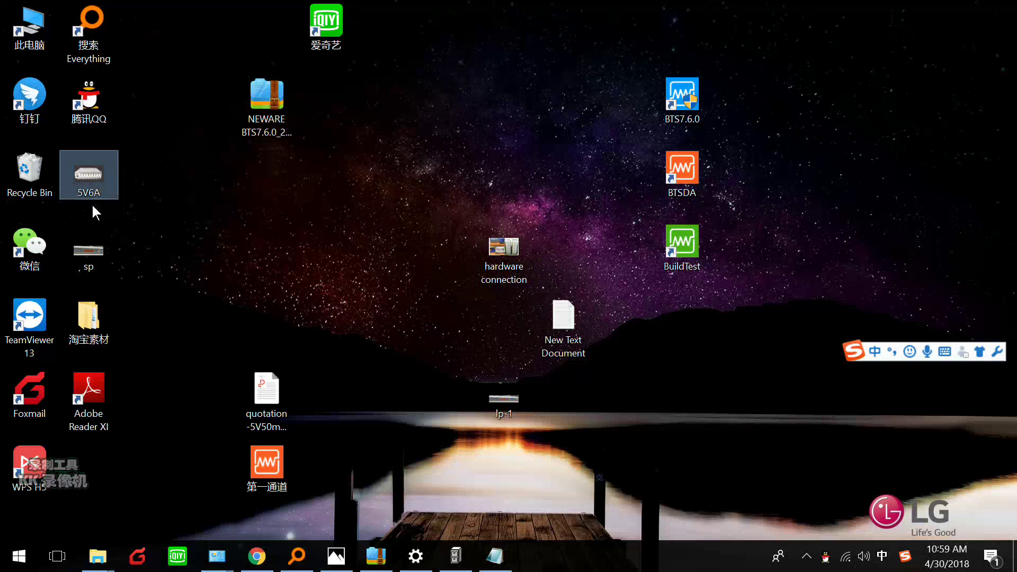
# - View the 5V6A device photo from the desktop and minimize it
pyautogui.doubleClick(84, 173)
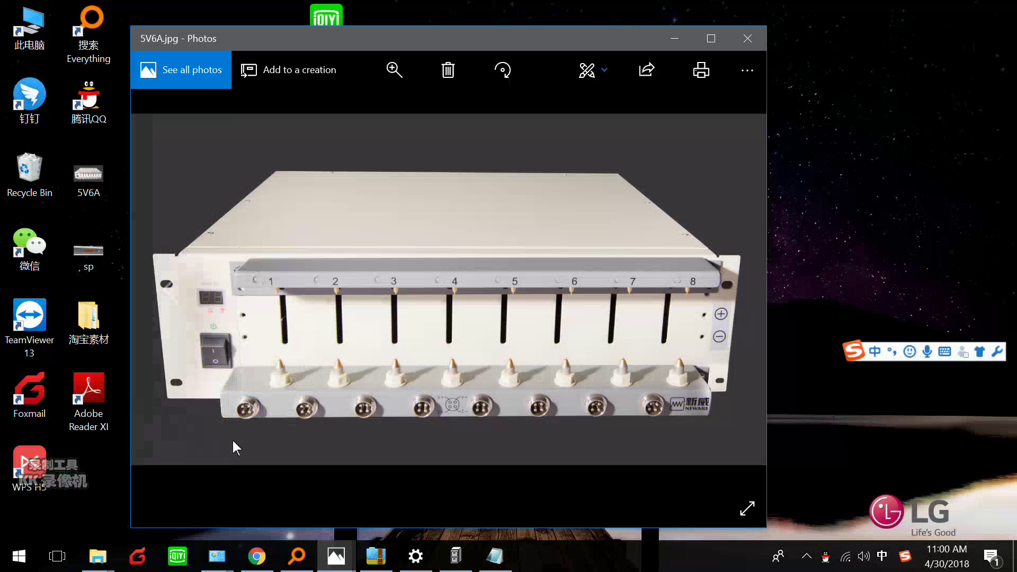
pyautogui.click(688, 38)
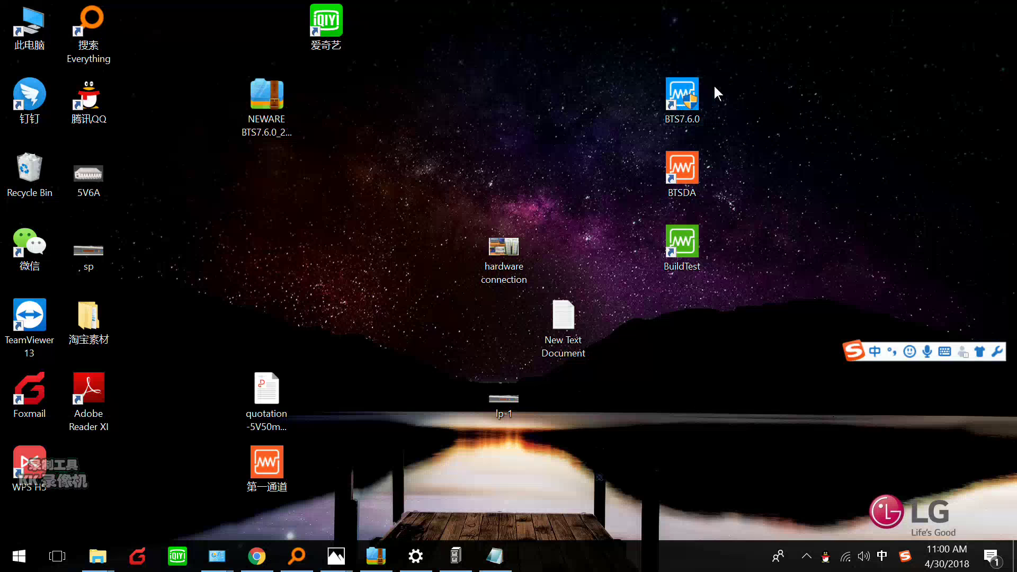
# - Launch the BTS7.6.0 battery testing software from the desktop
pyautogui.doubleClick(675, 87)
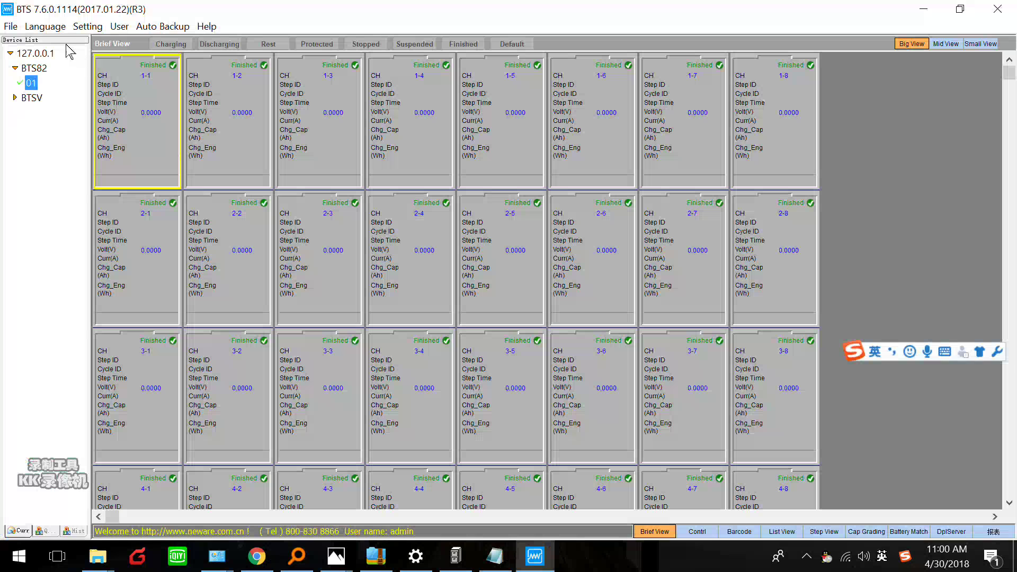
pyautogui.click(46, 26)
pyautogui.moveTo(97, 30)
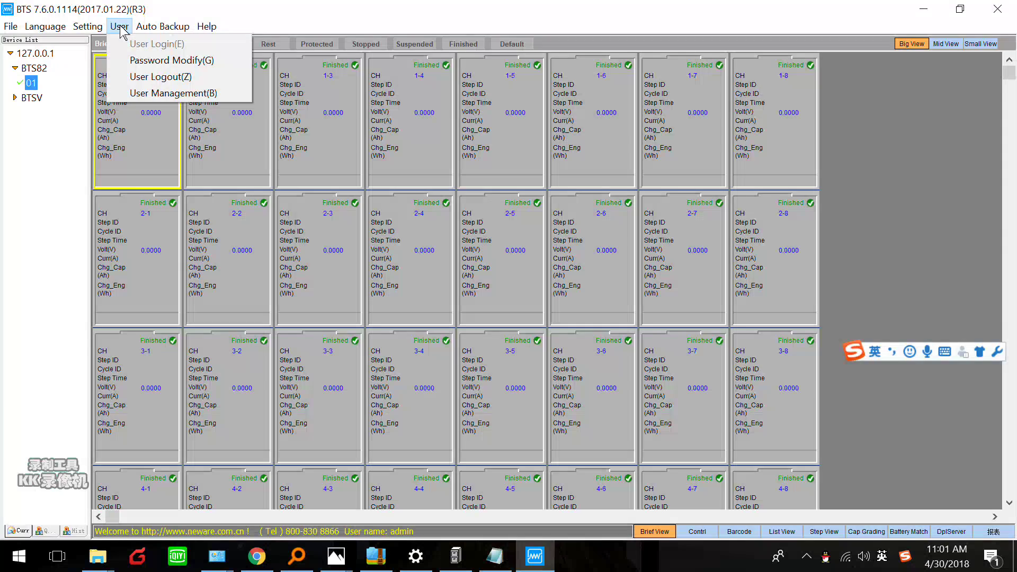
pyautogui.click(153, 131)
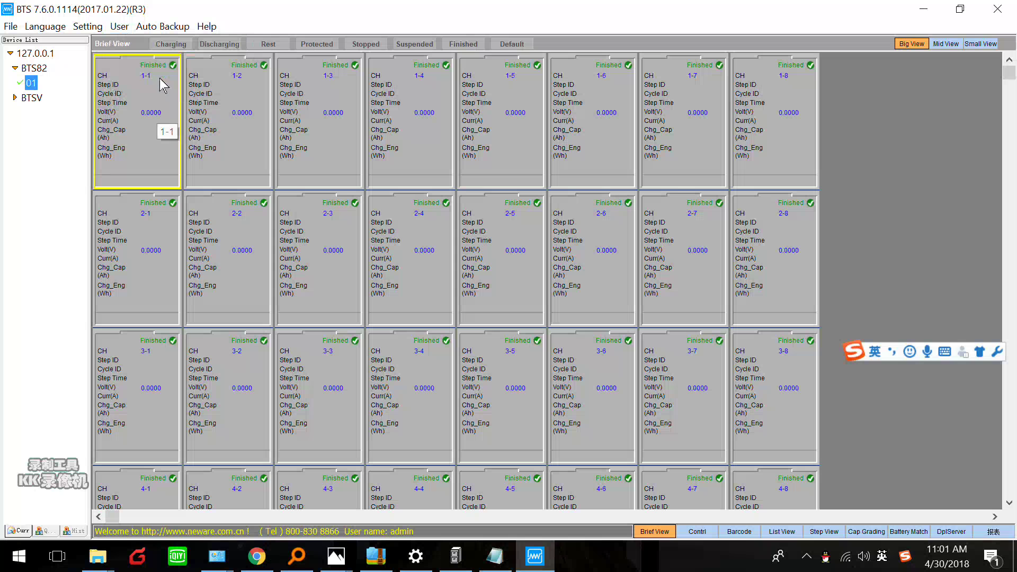
# - Minimize BTS to show the 5V6A photo again, and restore the BTS window
pyautogui.click(536, 556)
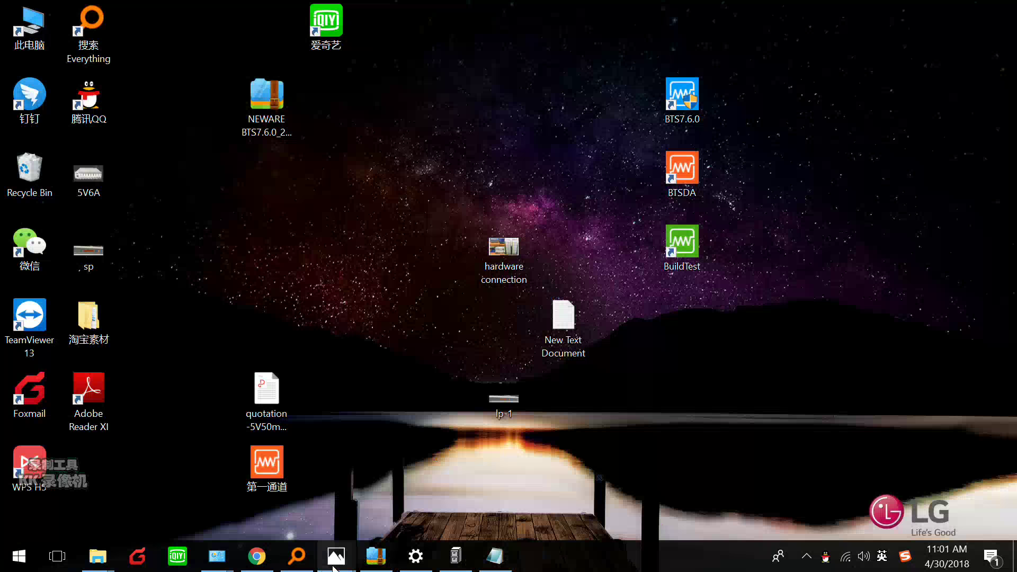
pyautogui.moveTo(332, 567)
pyautogui.click(396, 490)
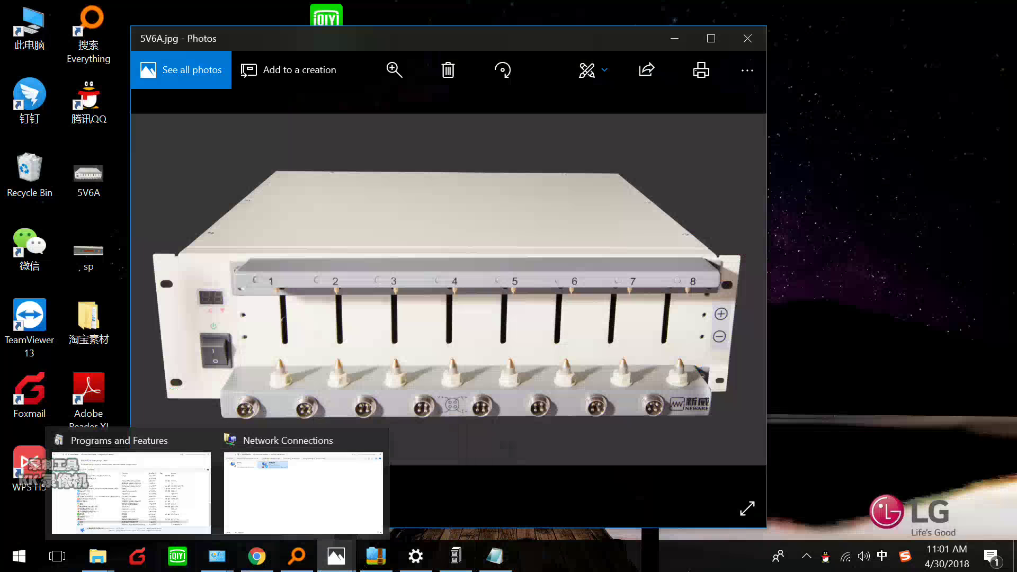
pyautogui.click(806, 556)
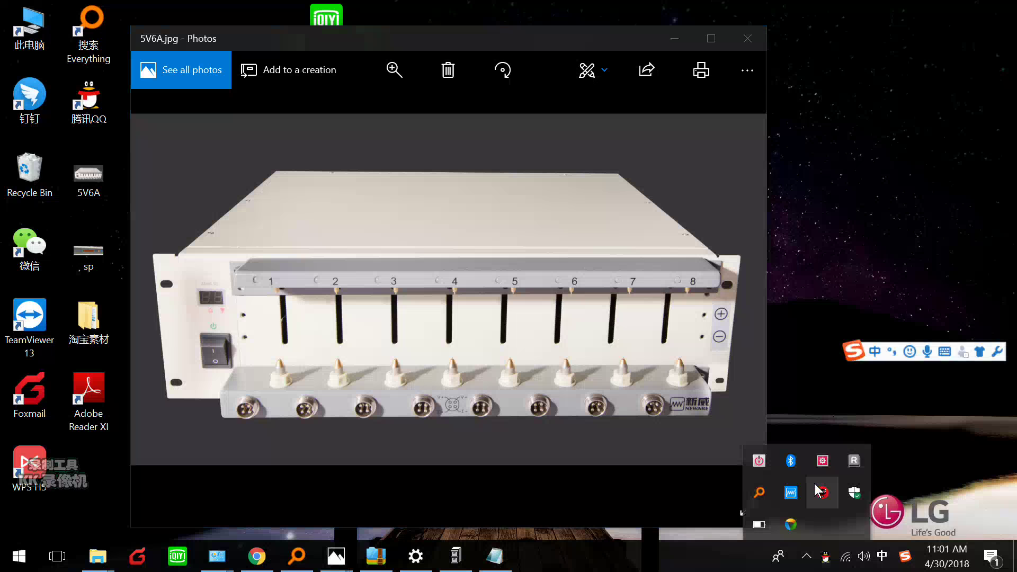
pyautogui.click(790, 494)
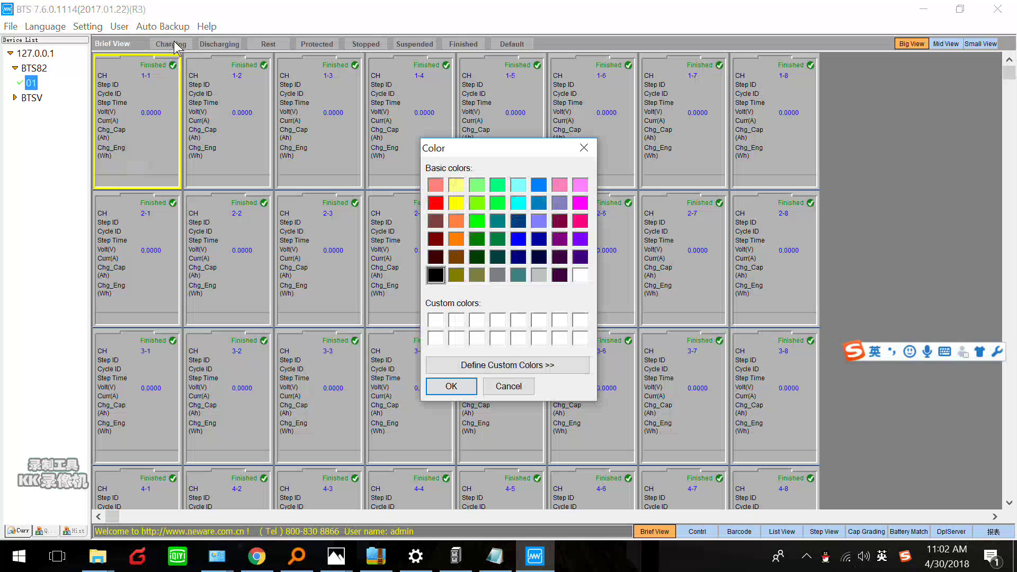
# - Set the Charging status color to red and the Discharging status color to orange
pyautogui.click(436, 204)
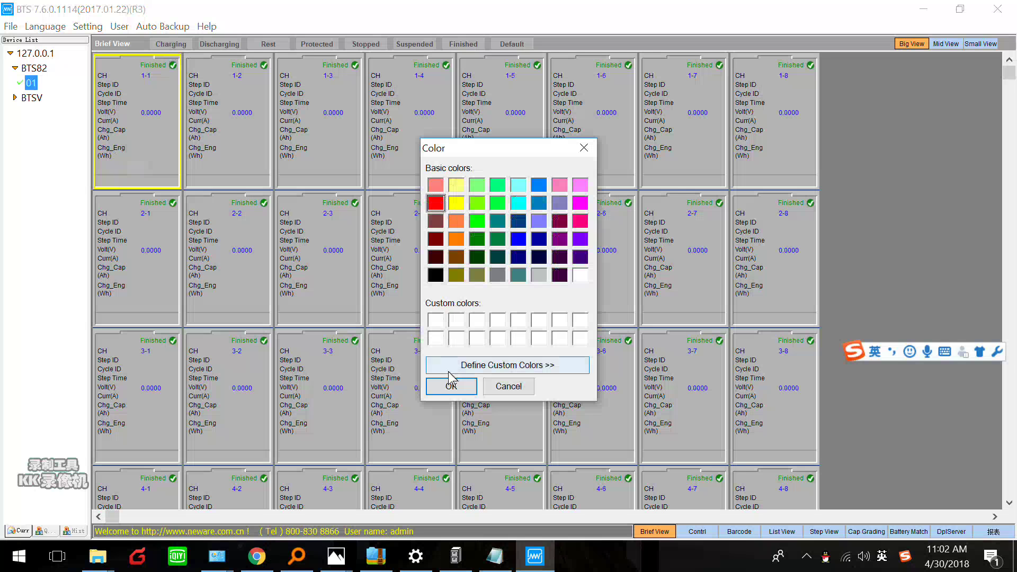
pyautogui.click(449, 386)
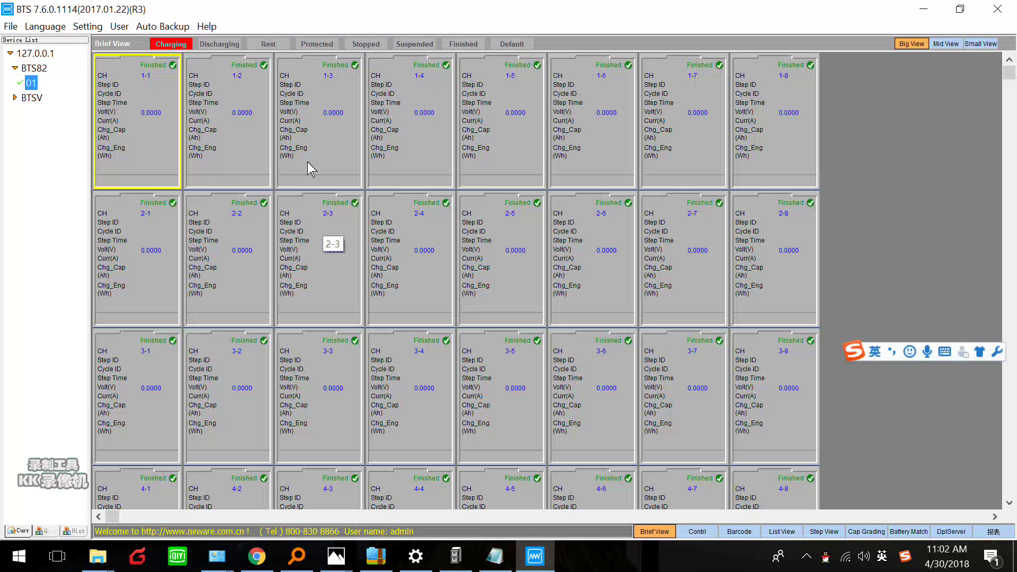
pyautogui.click(226, 47)
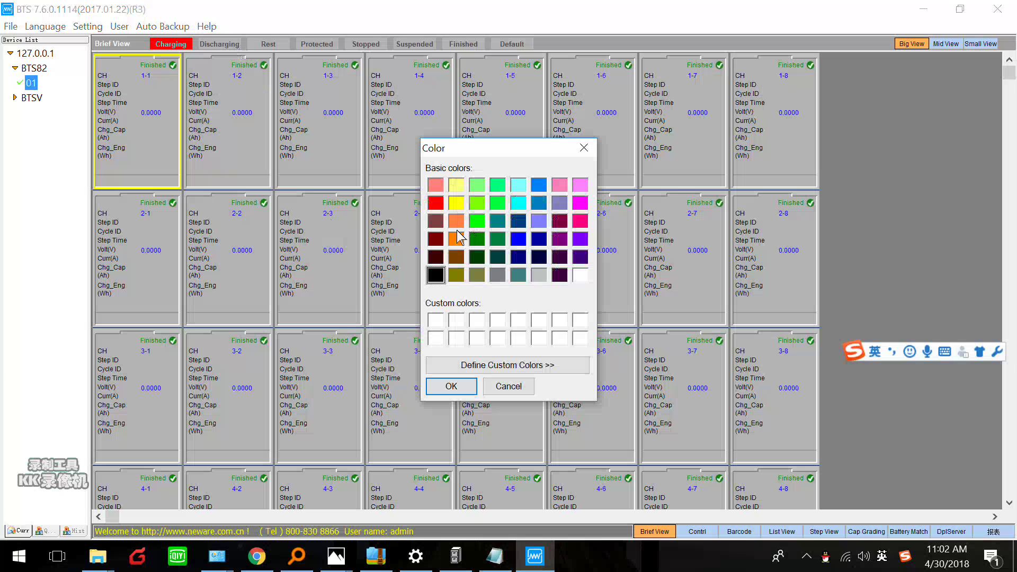
pyautogui.click(456, 239)
pyautogui.click(451, 386)
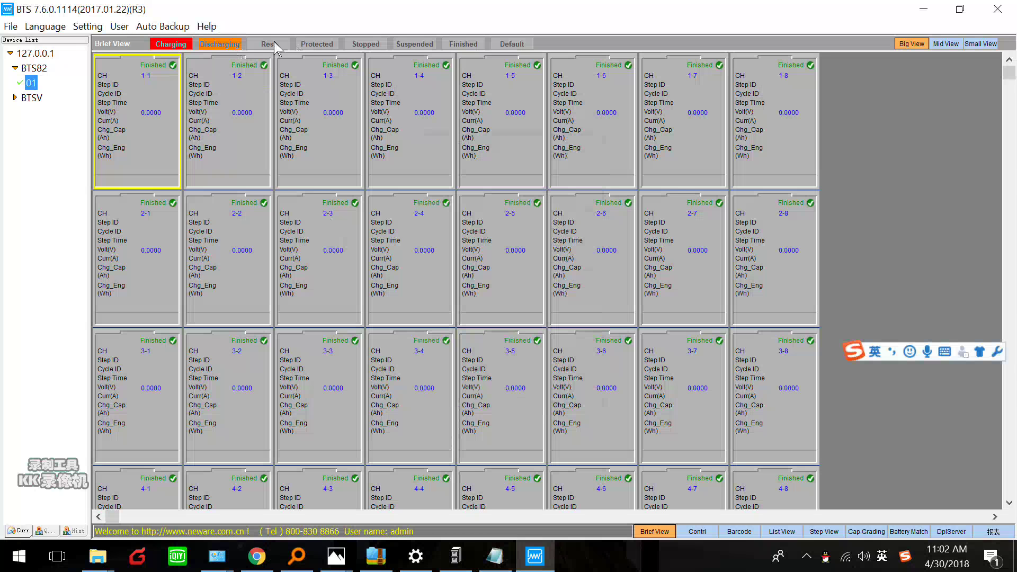
# - Set the Rest status color to bright green and the Protected status color to blue
pyautogui.click(274, 44)
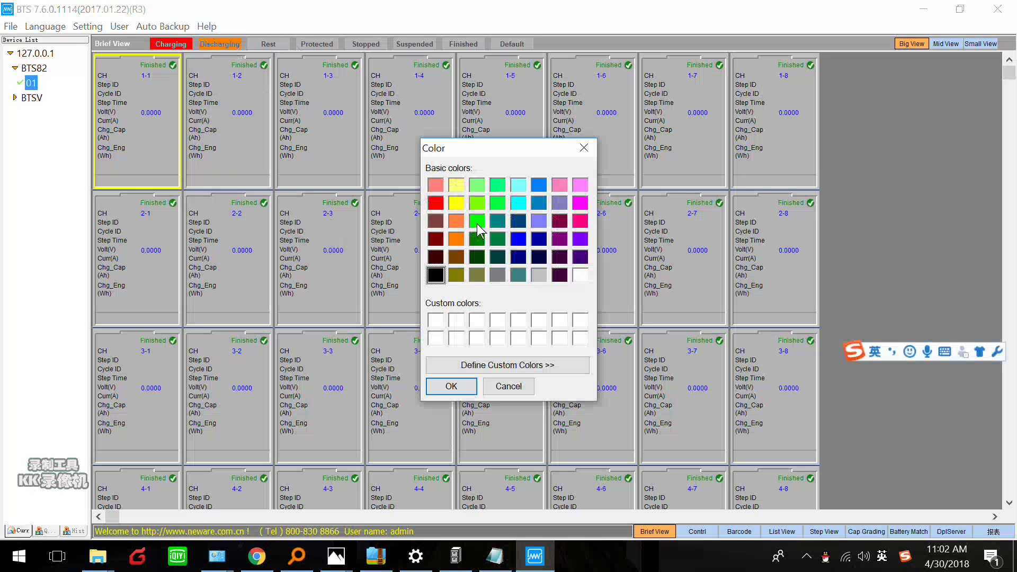
pyautogui.click(477, 223)
pyautogui.click(467, 392)
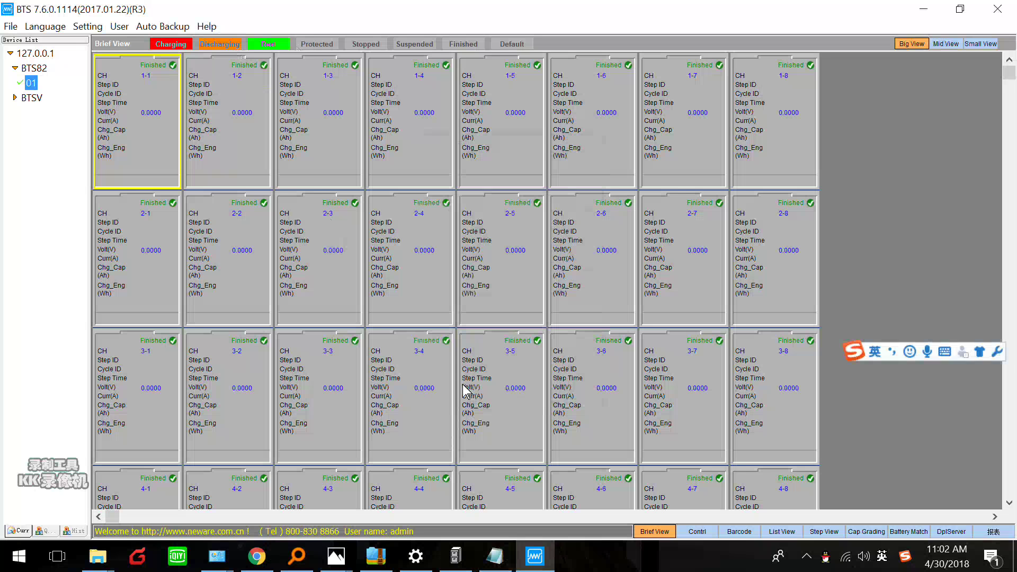
pyautogui.click(322, 45)
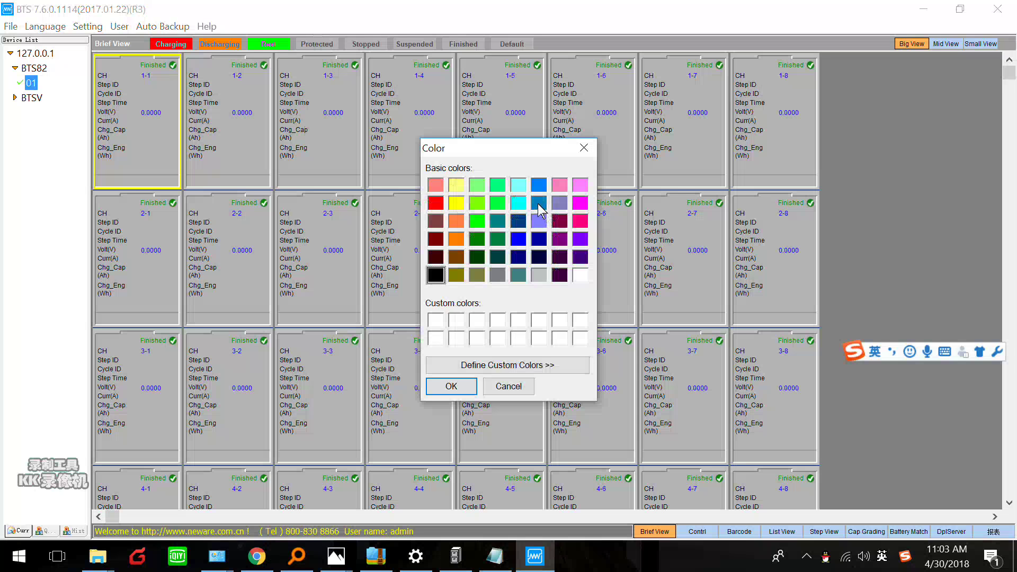
pyautogui.click(538, 187)
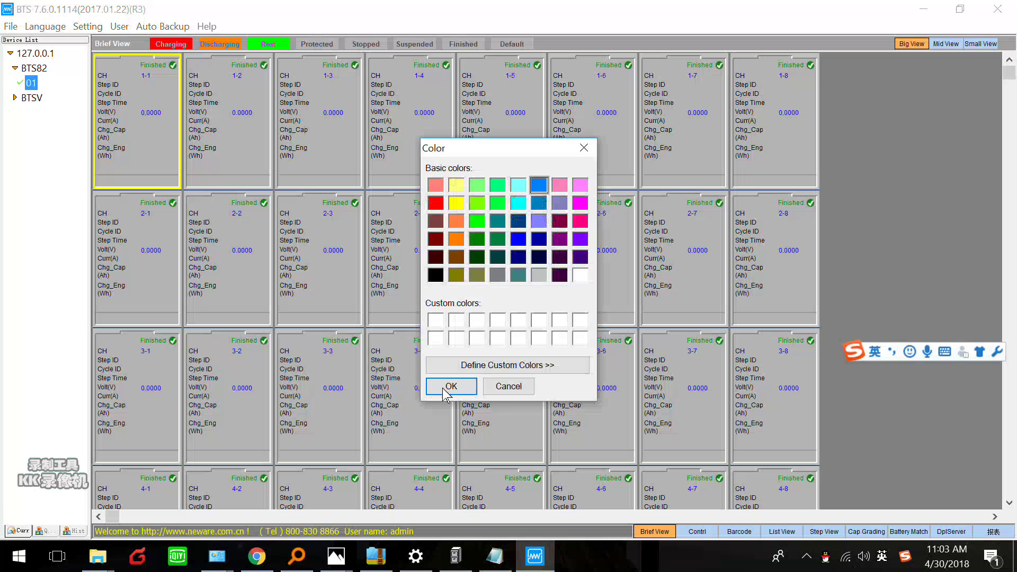
pyautogui.click(451, 386)
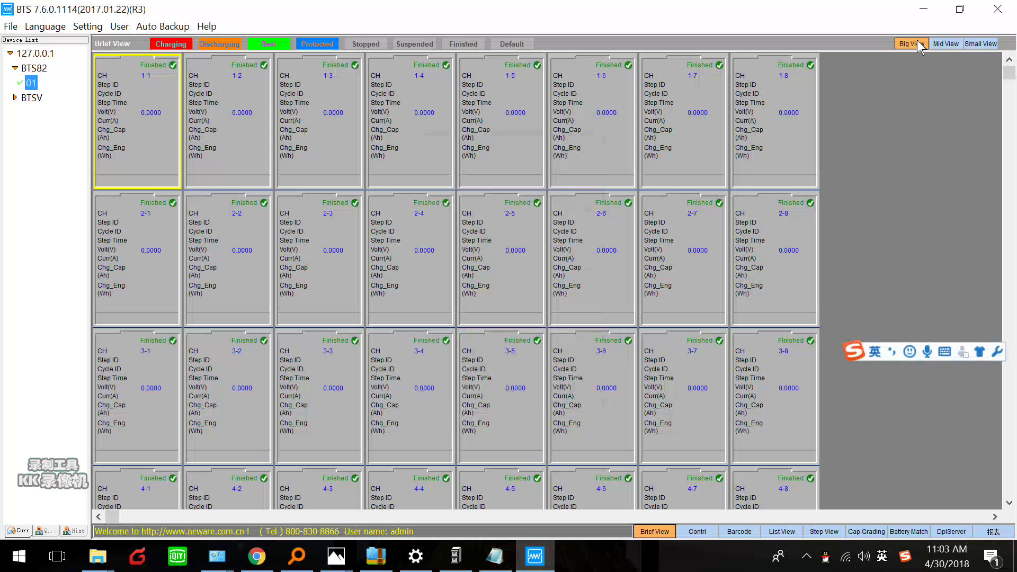
# - Preview the channel overview in Mid View and Small View, and return it to Big View
pyautogui.click(946, 44)
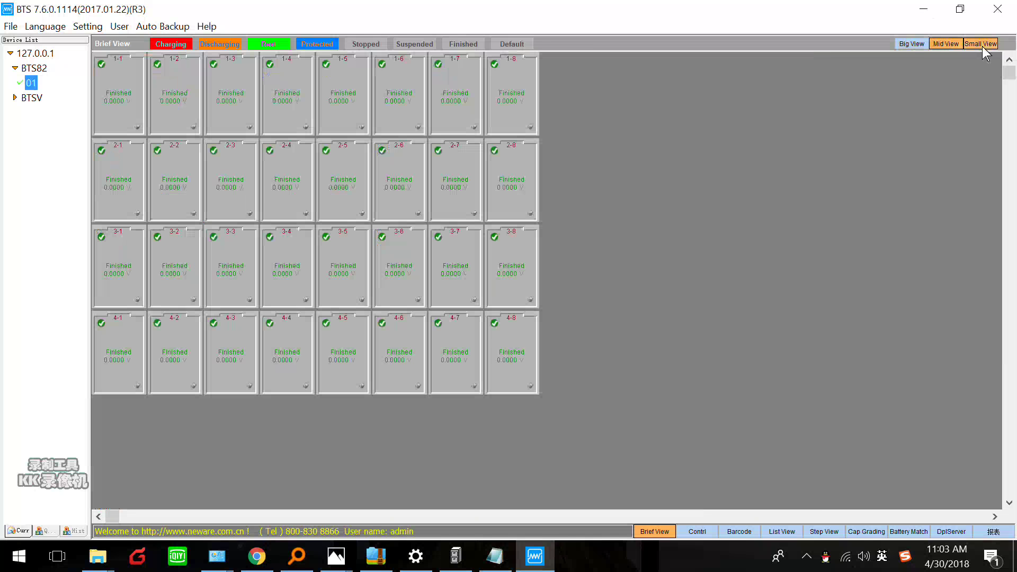
pyautogui.click(982, 47)
pyautogui.click(911, 43)
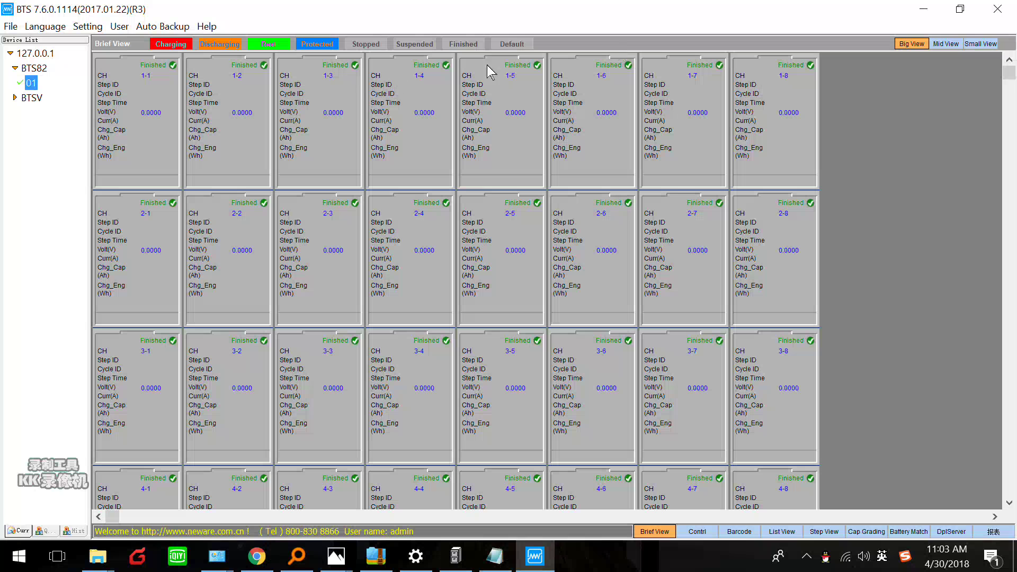
# - Open the Single Start test setup for channel 1-1
pyautogui.click(142, 101)
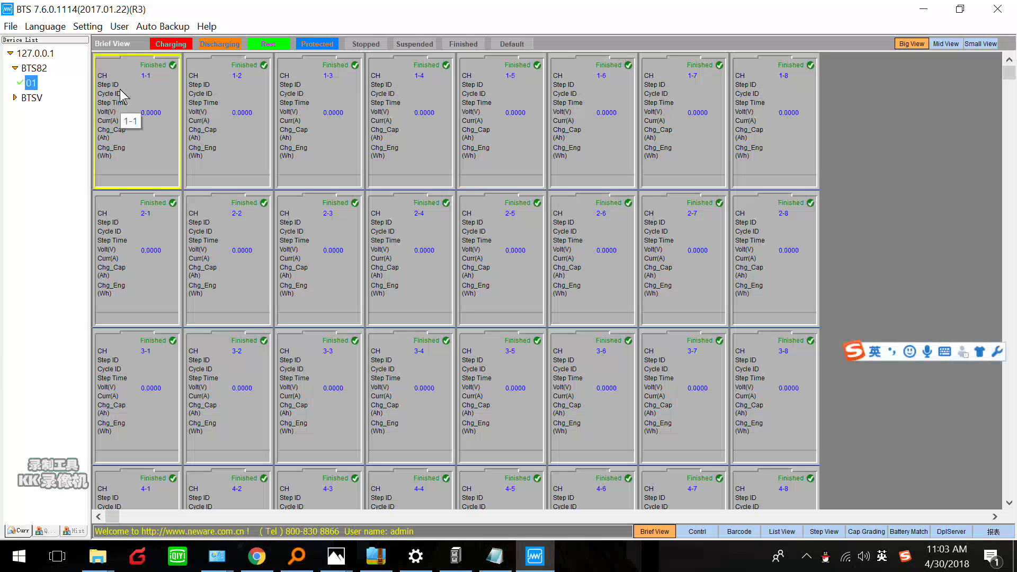
pyautogui.rightClick(121, 95)
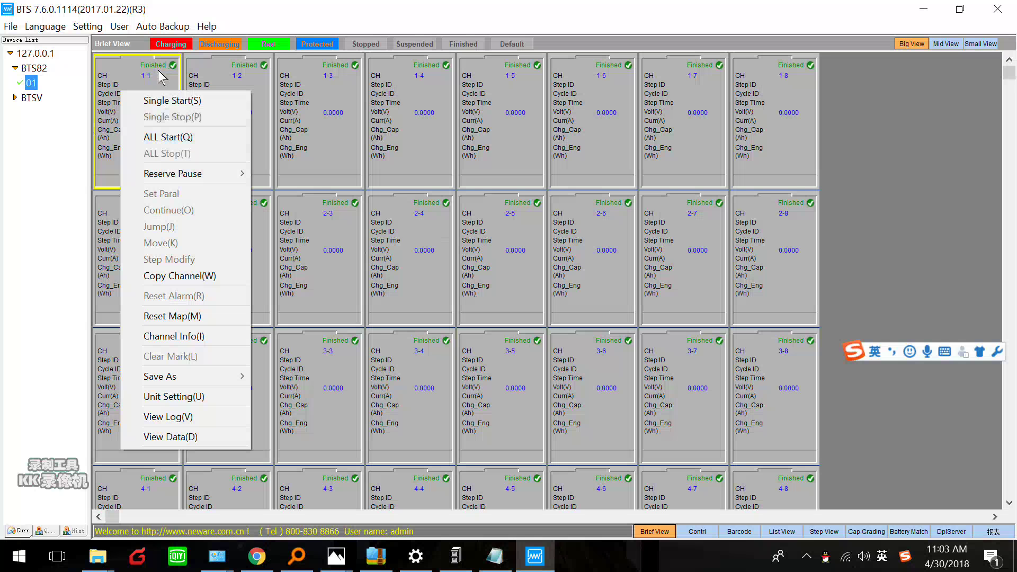
pyautogui.click(169, 100)
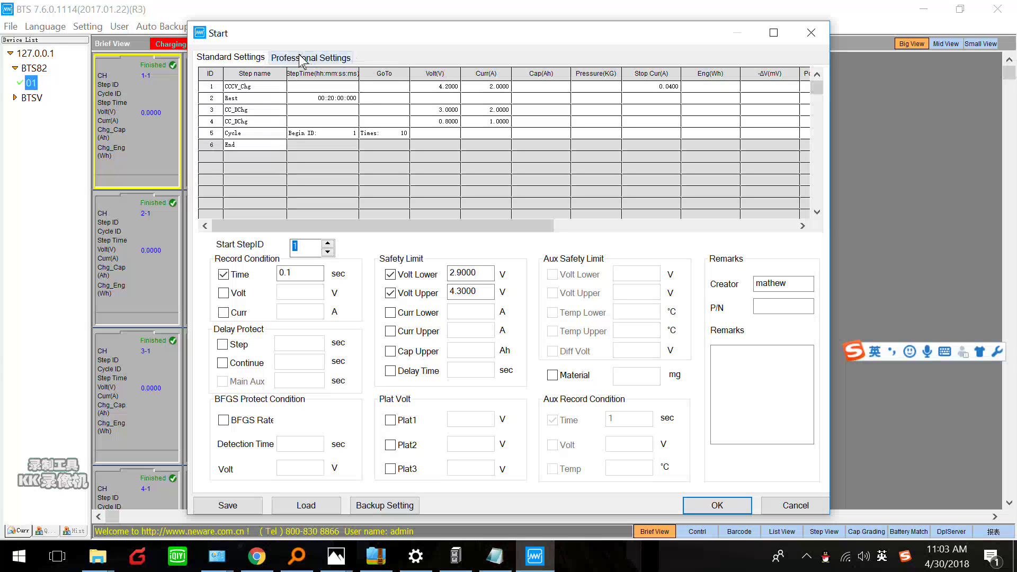
# - Change step 1 of the test schedule to Rest with a step time of 00:03:00:000
pyautogui.click(261, 88)
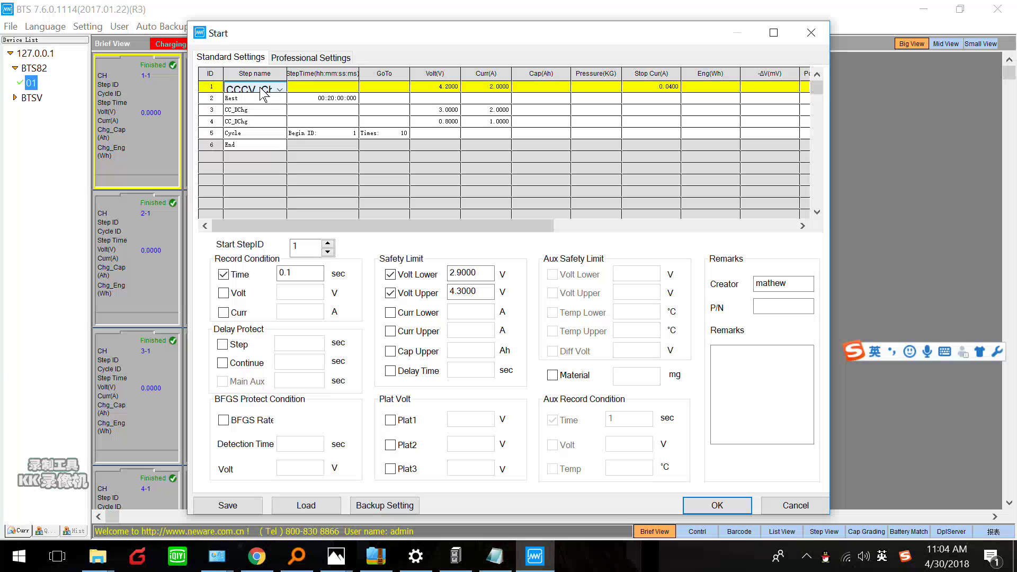
pyautogui.click(278, 90)
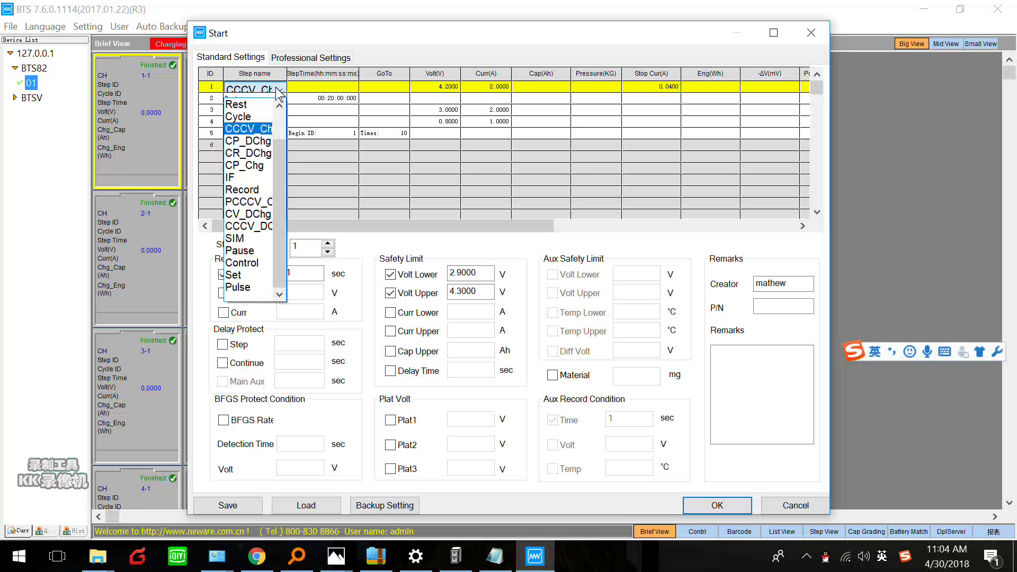
pyautogui.click(237, 104)
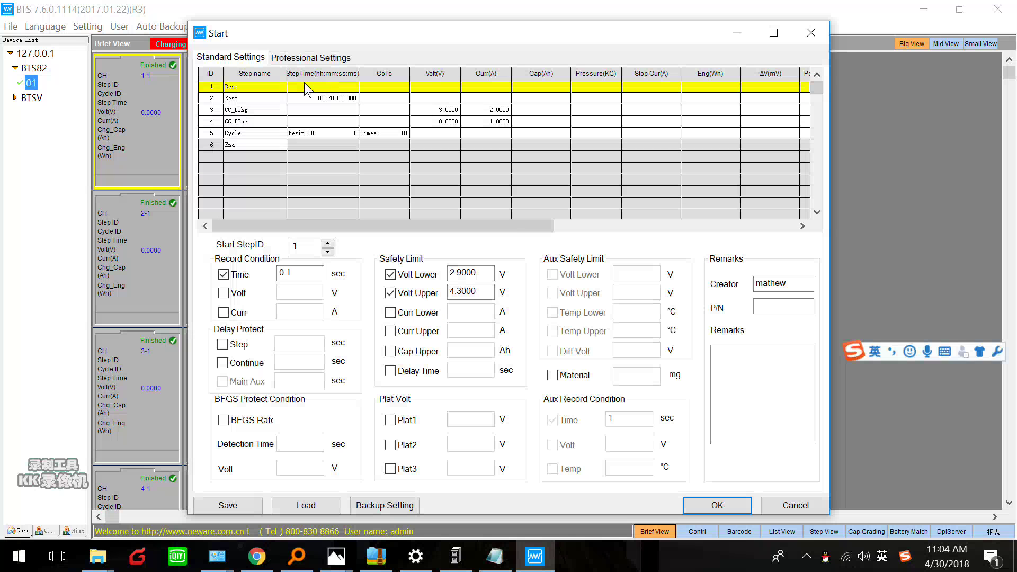
pyautogui.click(300, 85)
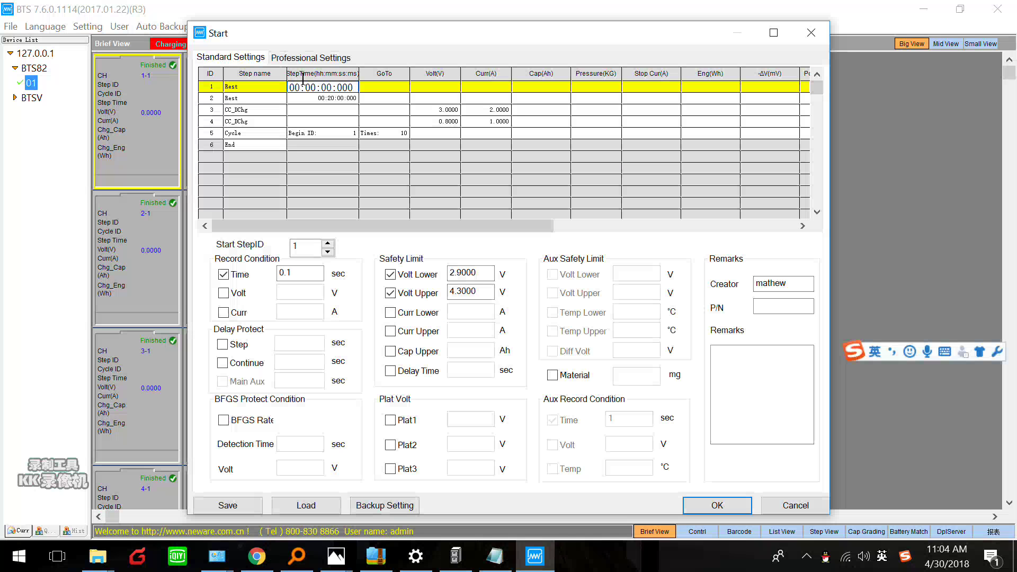
pyautogui.click(310, 83)
pyautogui.write('3')
# - Change step 2 of the test schedule to CC_DChg
pyautogui.click(250, 101)
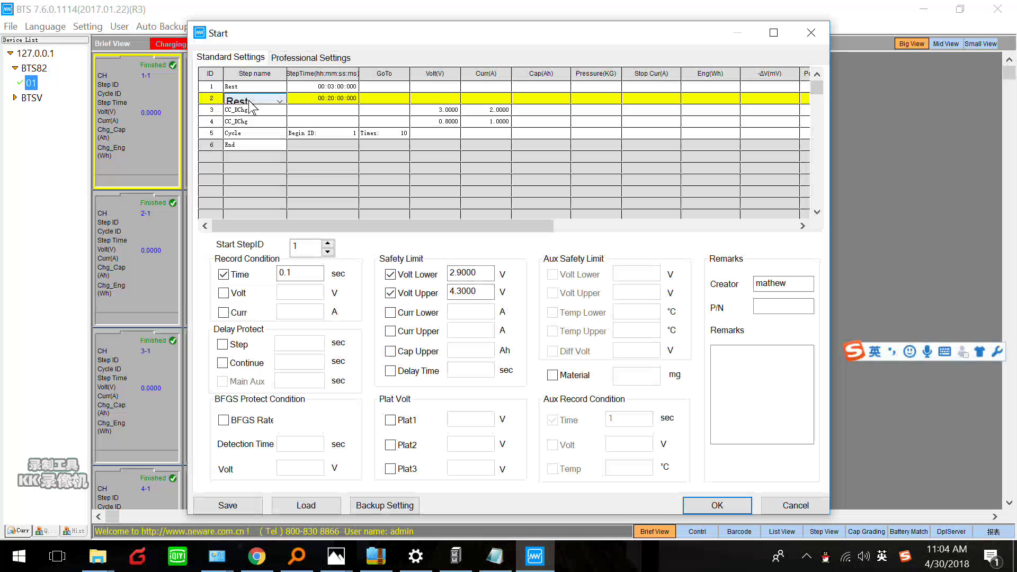
pyautogui.click(279, 101)
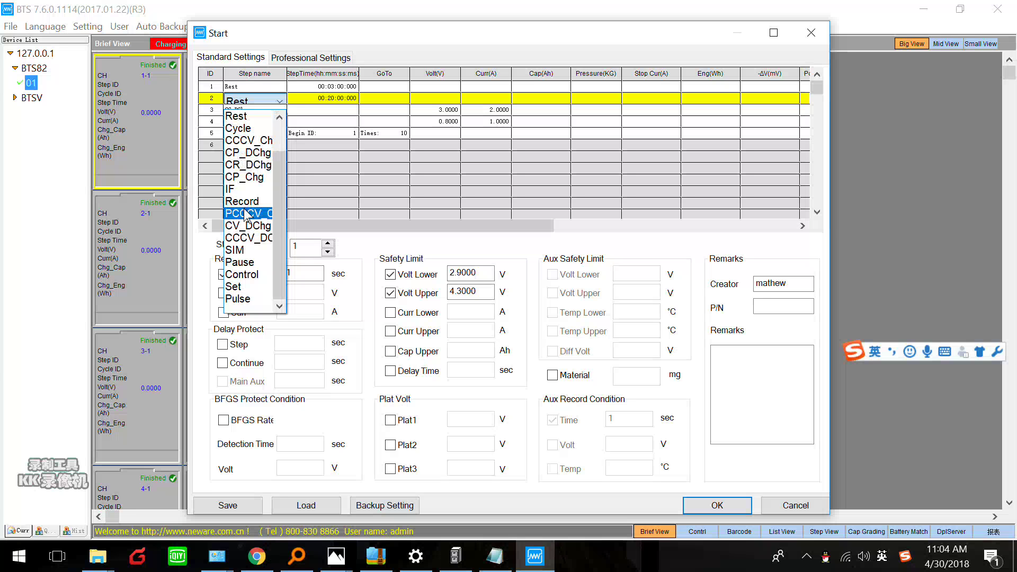
pyautogui.moveTo(280, 164); pyautogui.dragTo(281, 124)
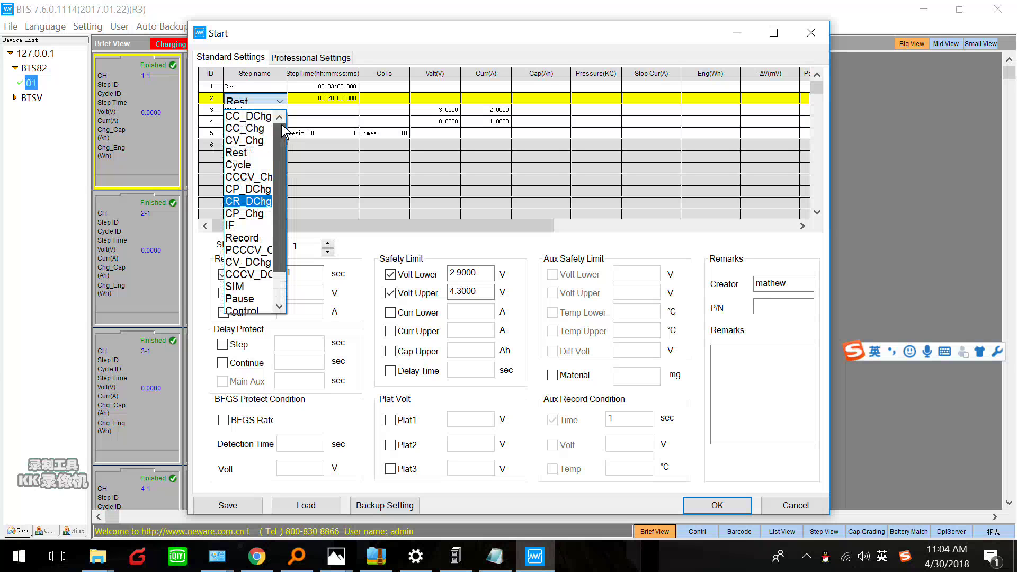
pyautogui.click(251, 117)
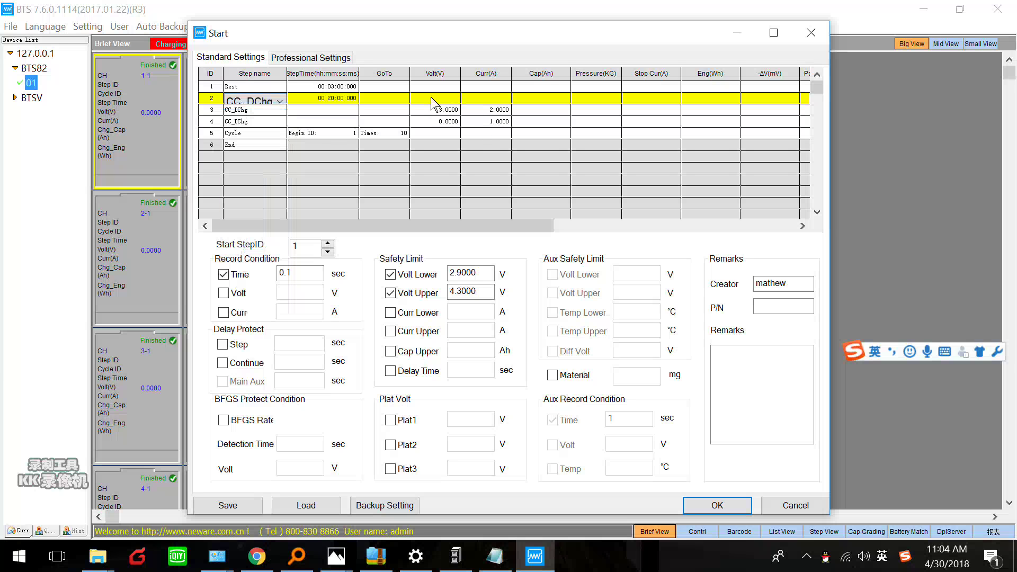
pyautogui.click(387, 99)
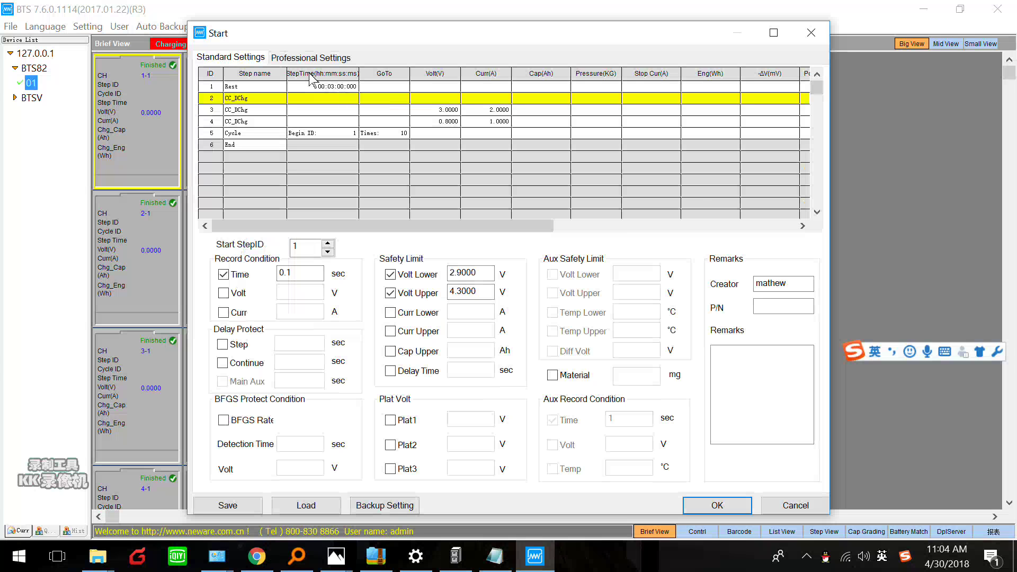
# - Set the cut-off voltage of step 2 to 3.0 V and its discharge current to 1 A
pyautogui.click(435, 98)
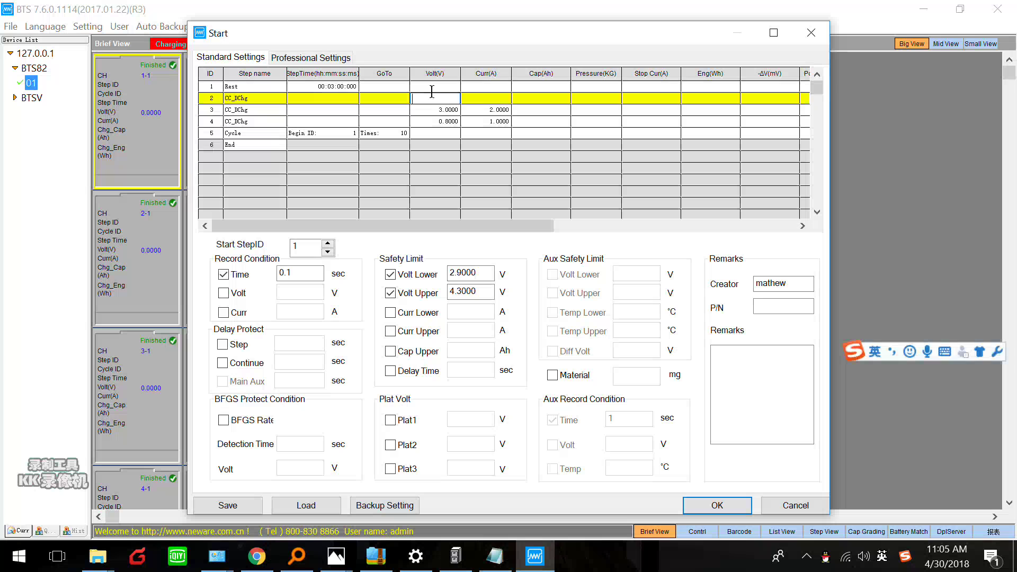
pyautogui.write('3.0')
pyautogui.click(335, 99)
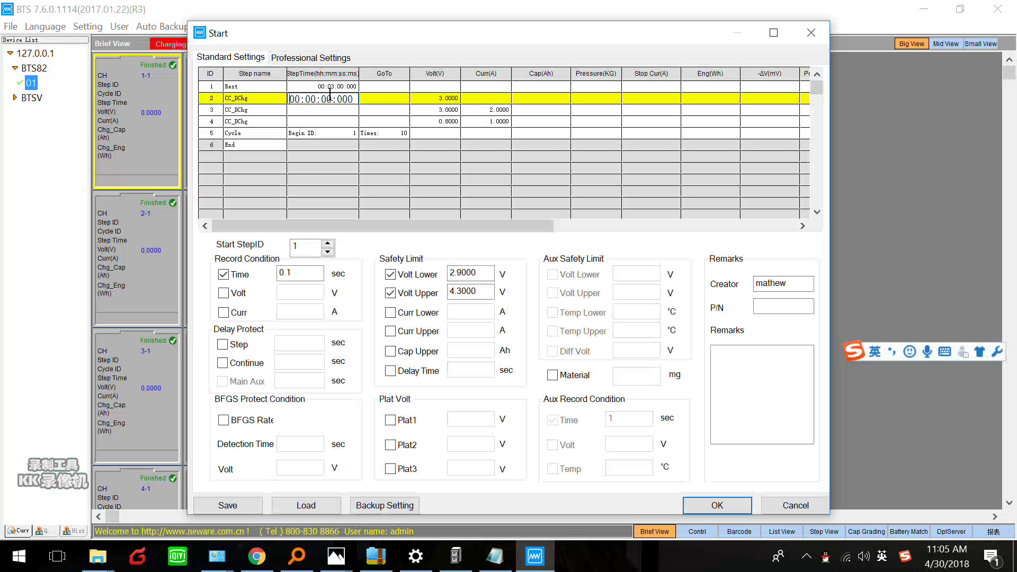
pyautogui.click(486, 93)
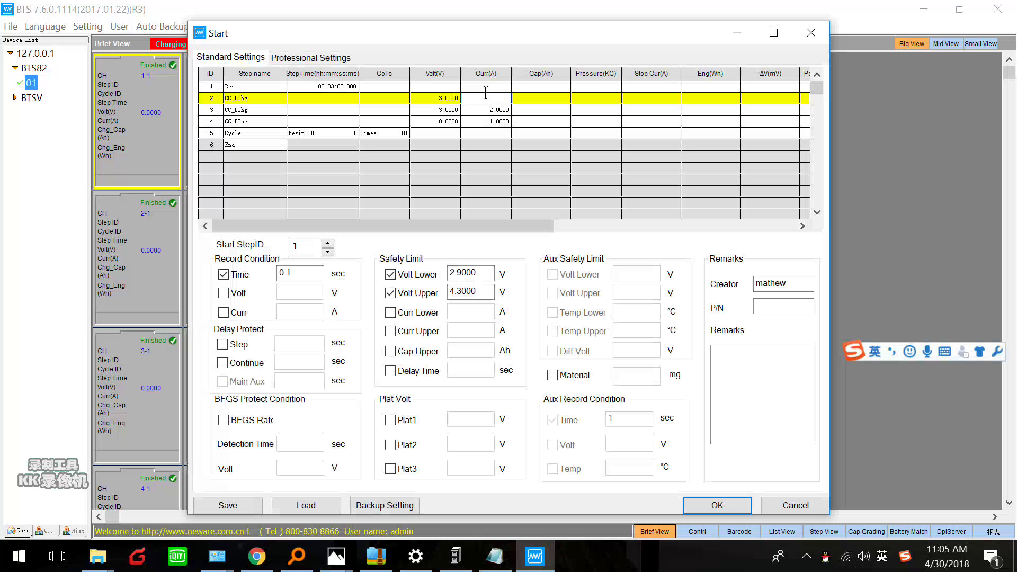
pyautogui.write('1')
pyautogui.click(550, 93)
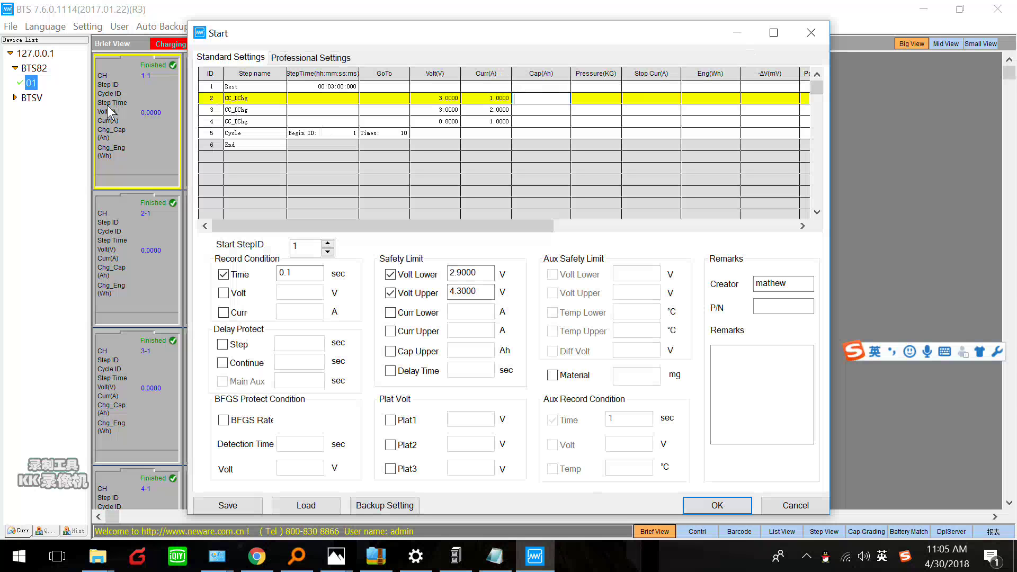
# - Change step 3 of the test schedule to Rest with a step time of 00:03:00:000
pyautogui.click(266, 113)
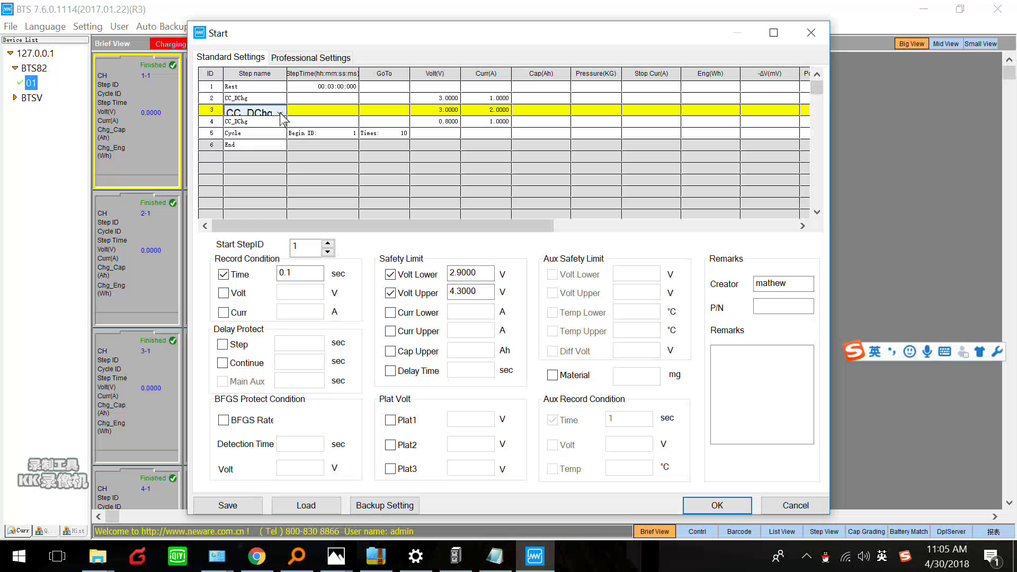
pyautogui.click(281, 113)
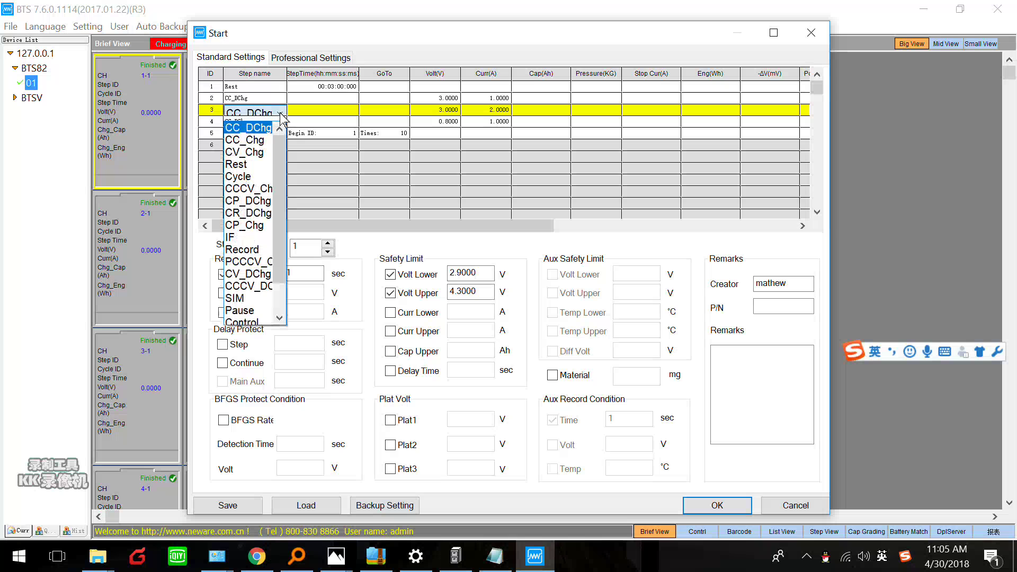
pyautogui.click(240, 164)
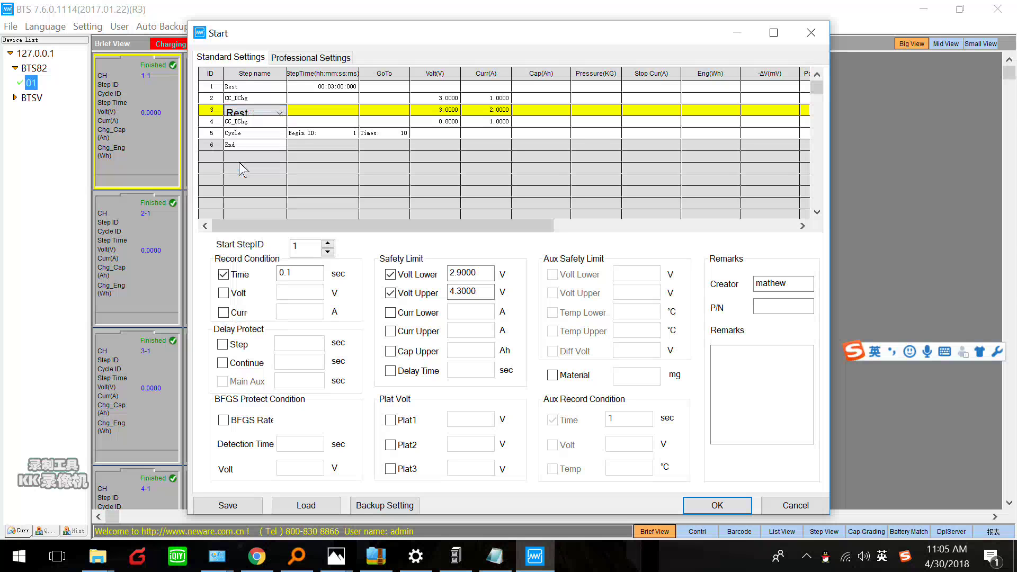
pyautogui.click(327, 107)
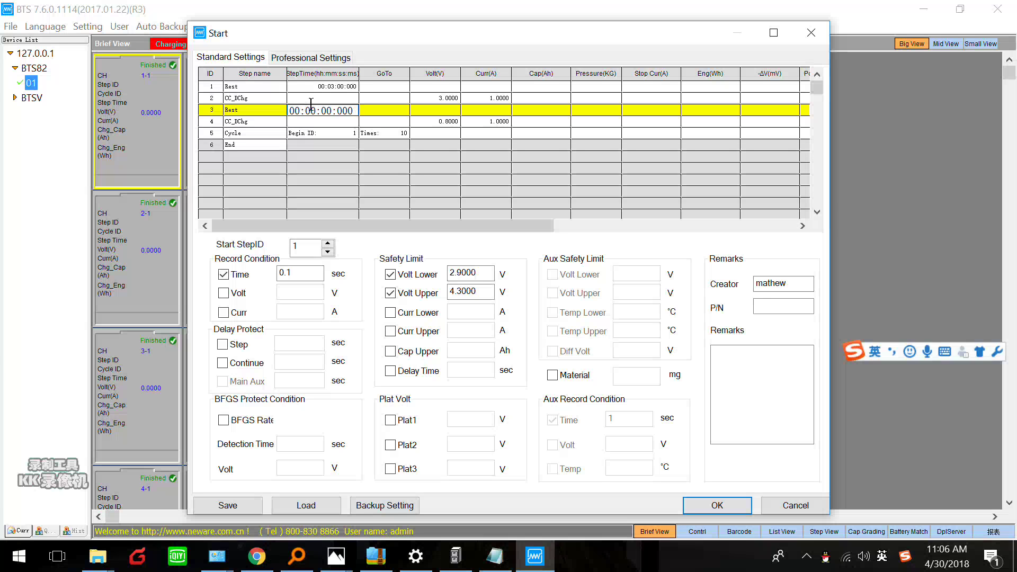
pyautogui.press('BackSpace')
pyautogui.write('3')
# - Change step 4 to CCCV_Chg with a voltage of 4.2 V, a current of 1 A and a stop current of 0.04 A
pyautogui.click(259, 124)
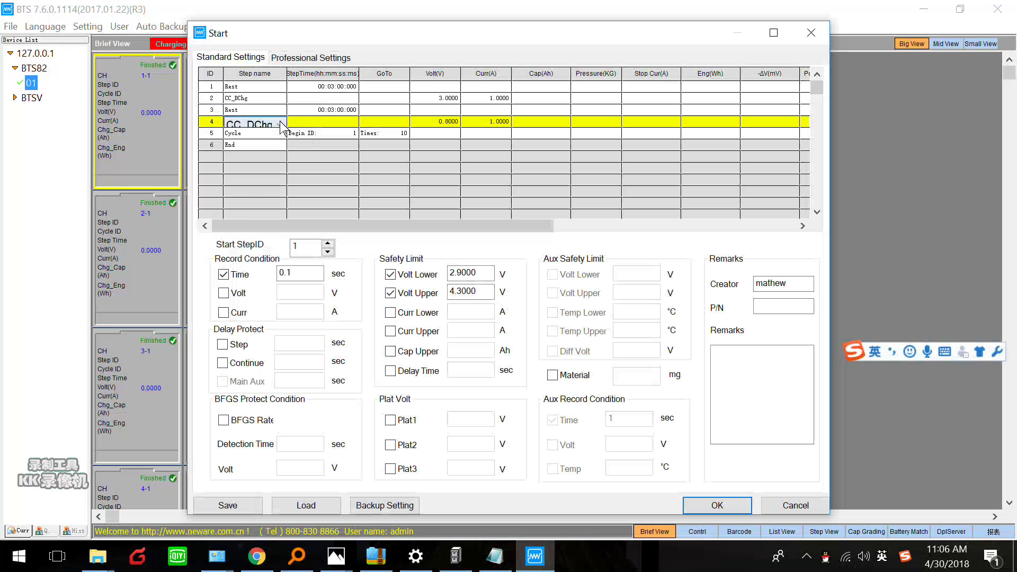
pyautogui.click(280, 125)
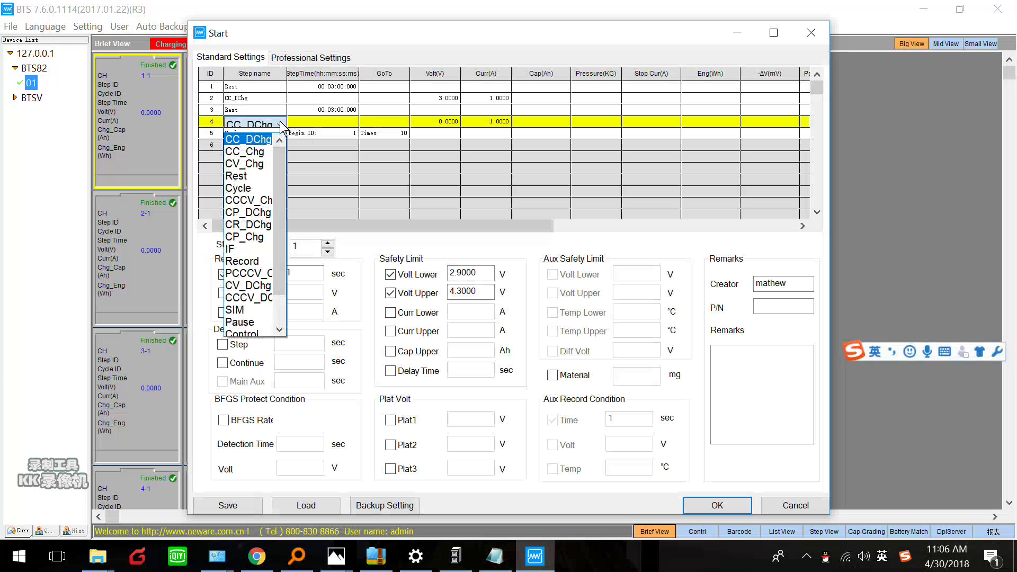
pyautogui.click(242, 202)
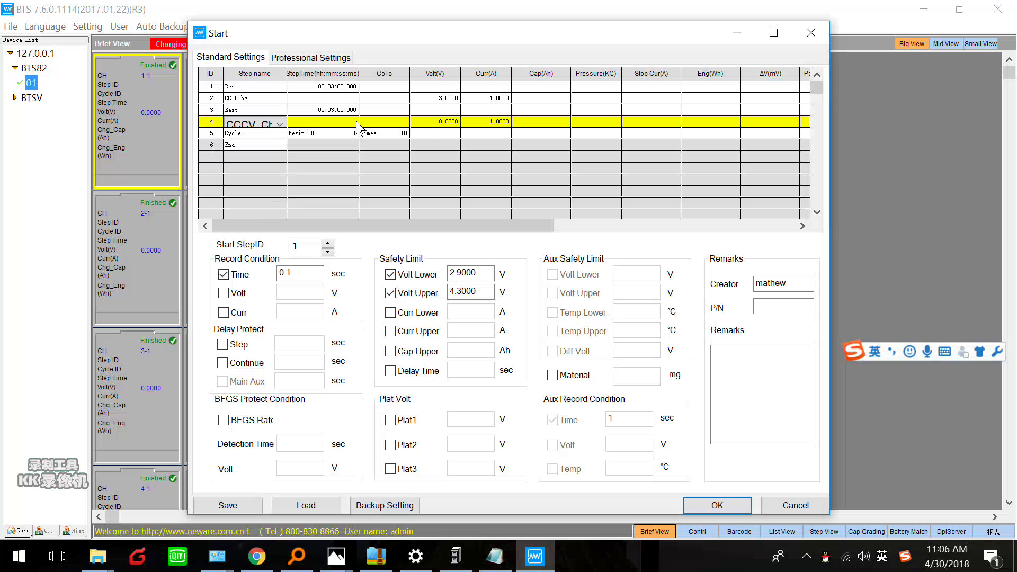
pyautogui.click(427, 121)
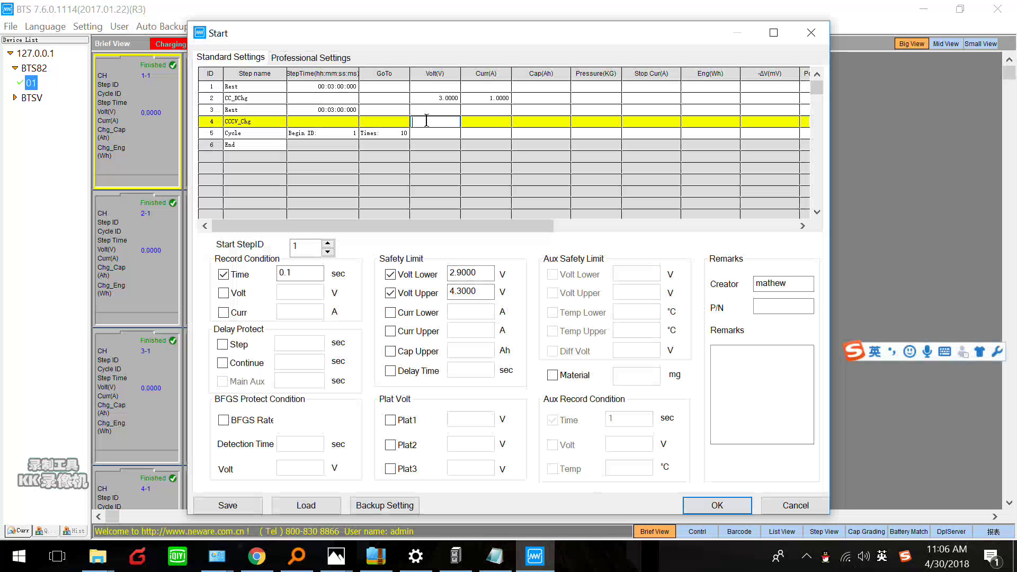
pyautogui.write('4.2')
pyautogui.click(471, 120)
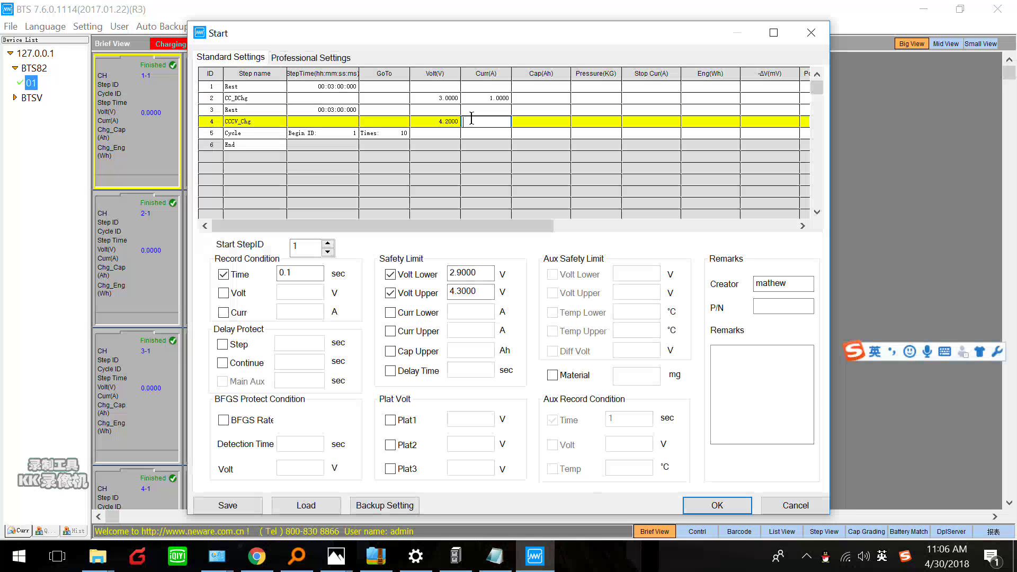
pyautogui.write('1')
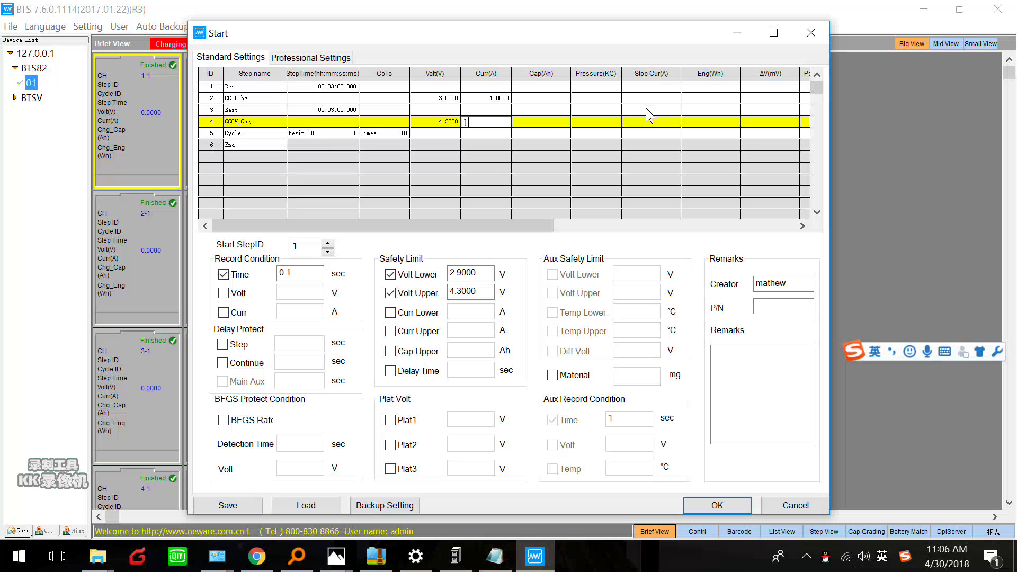
pyautogui.click(661, 122)
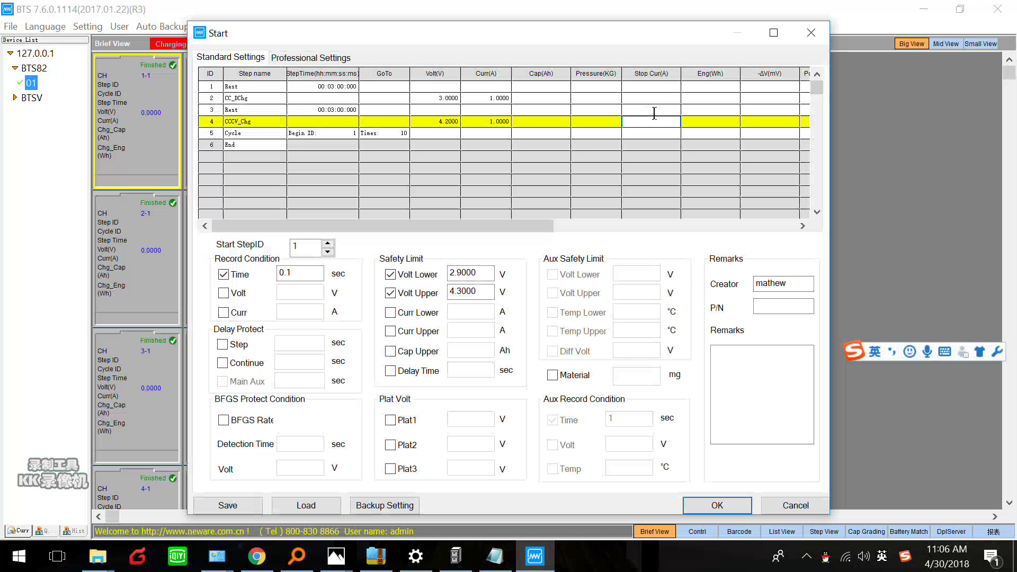
pyautogui.write('0.04')
# - Set the number of repetitions of the Cycle in step 5 to 2
pyautogui.click(253, 136)
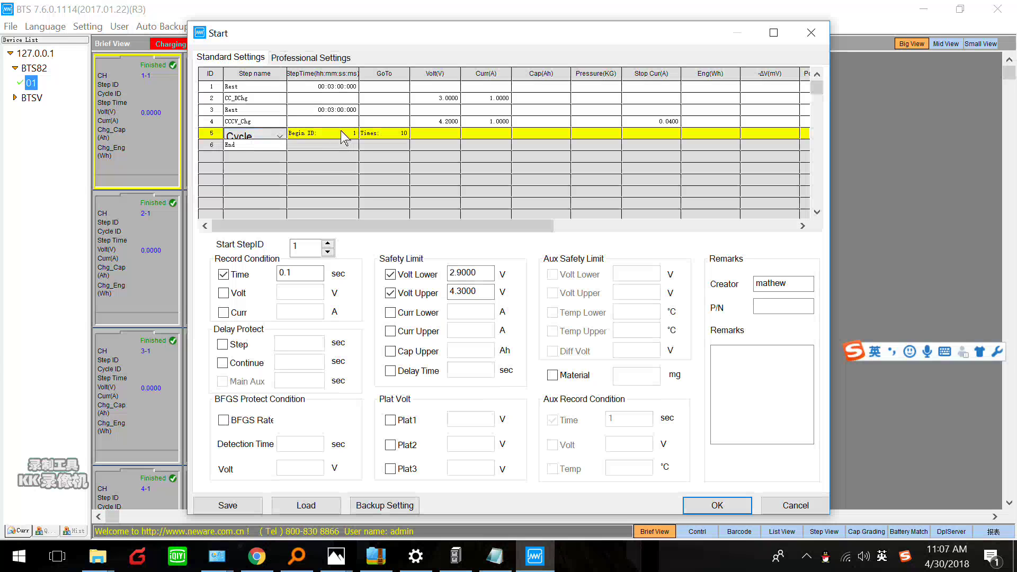
pyautogui.write('10')
pyautogui.click(397, 135)
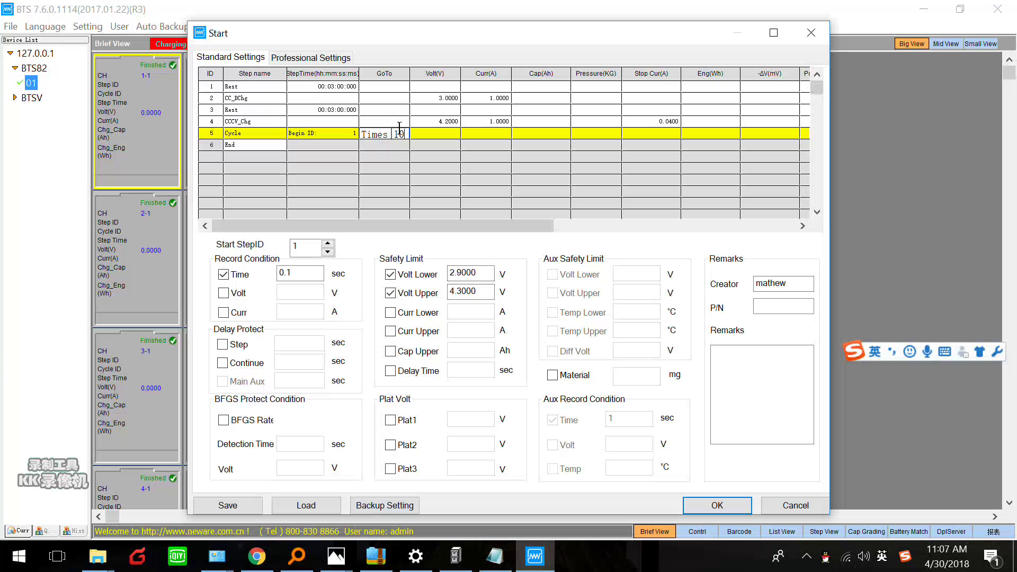
pyautogui.press('BackSpace')
pyautogui.press('BackSpace')
pyautogui.write('2')
# - Look over the professional settings, and review the record time and P/N fields of the standard settings
pyautogui.click(314, 61)
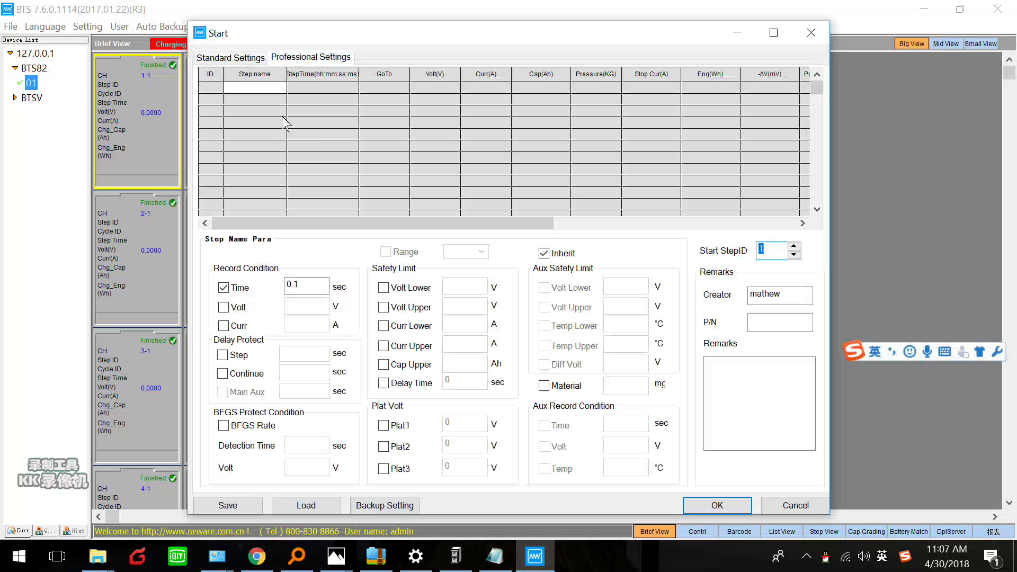
pyautogui.click(245, 59)
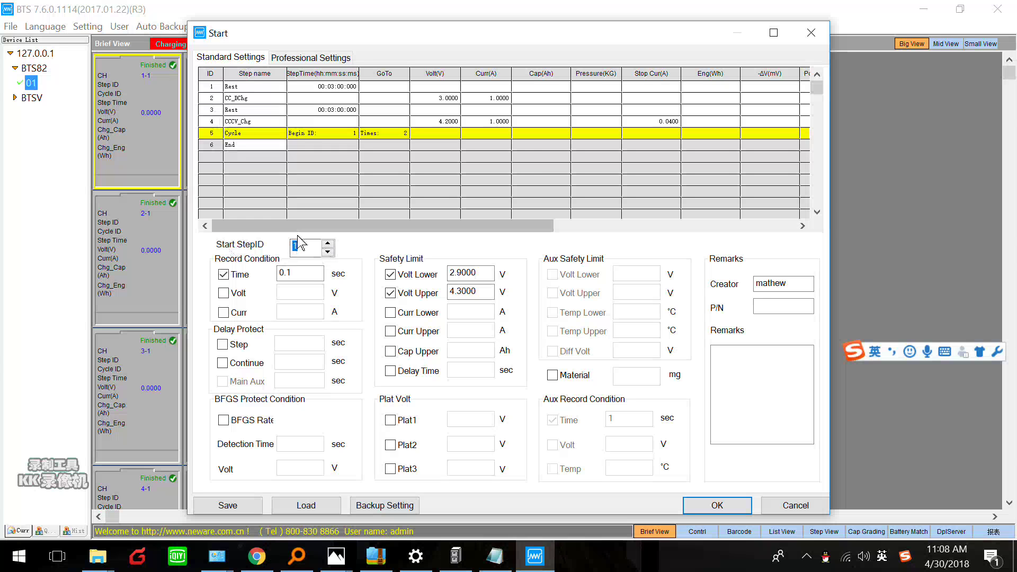
pyautogui.click(295, 272)
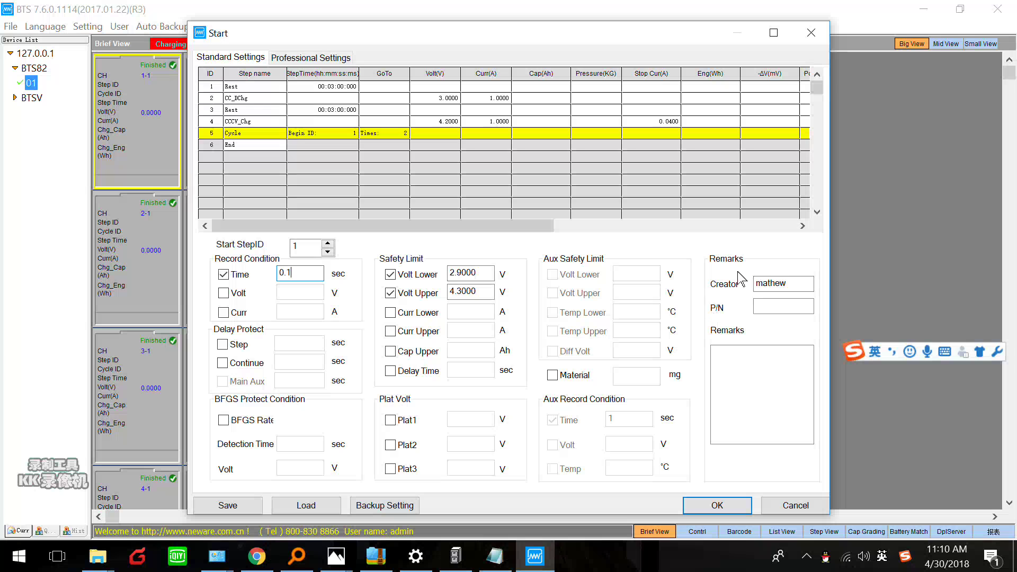
pyautogui.click(768, 304)
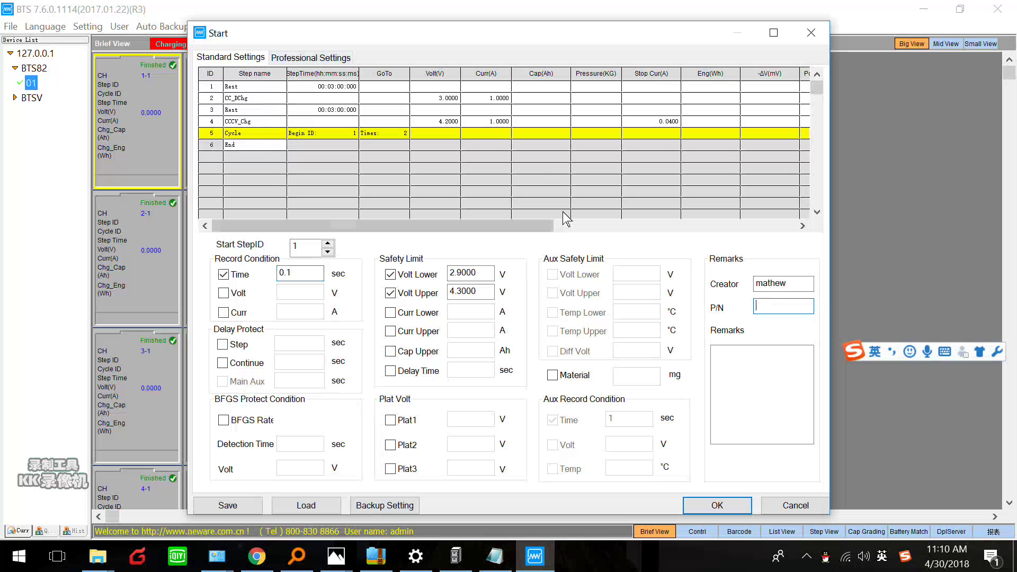
# - Save the test schedule to the Desktop as a step file named "lithium test step"
pyautogui.click(236, 507)
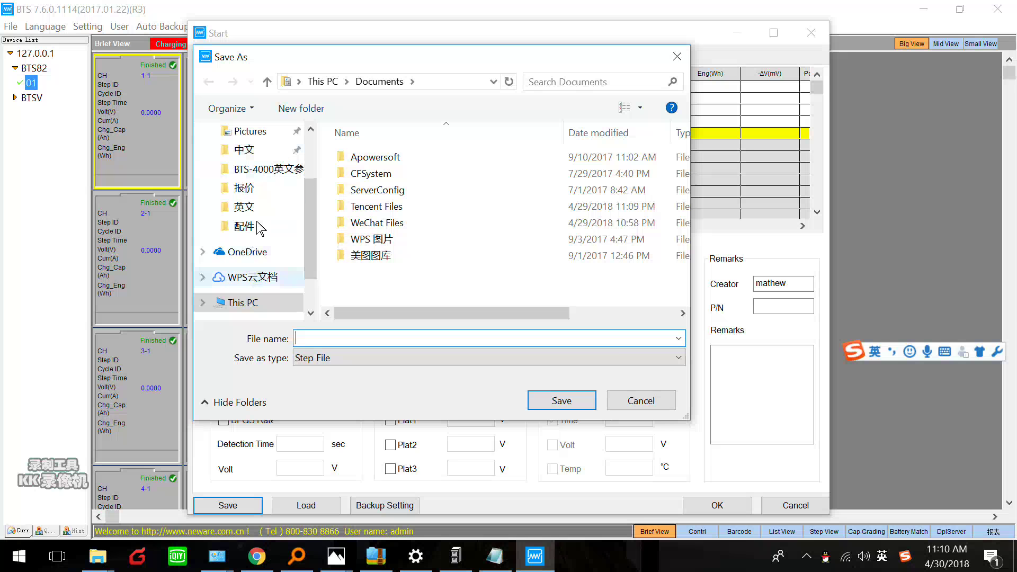
pyautogui.scroll(2, 315, 169)
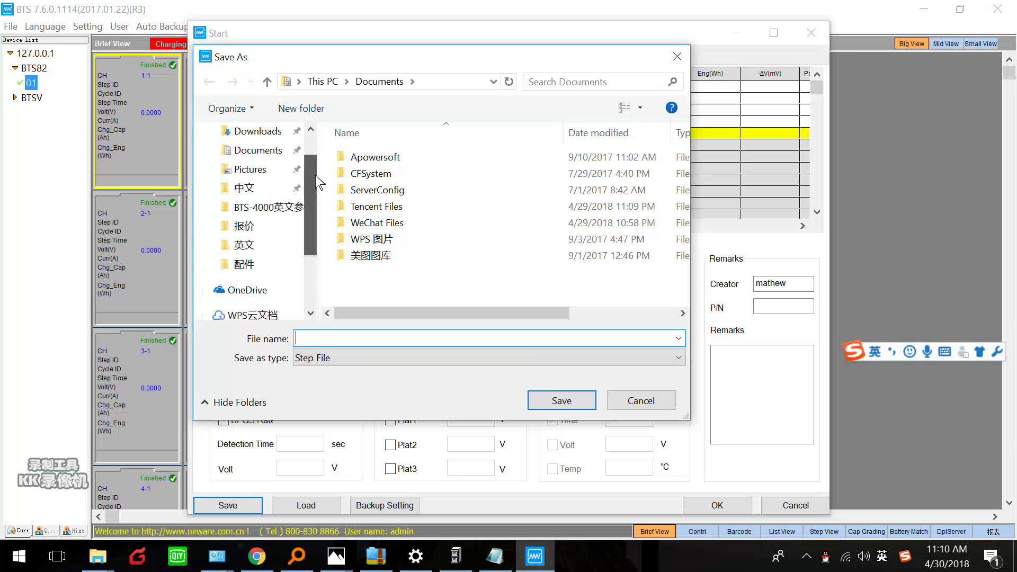
pyautogui.click(254, 162)
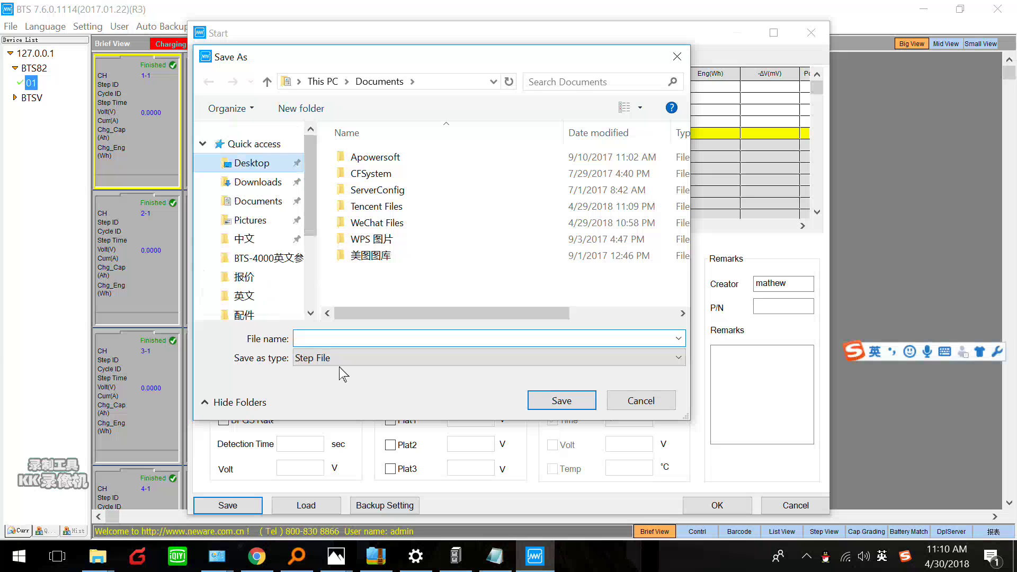
pyautogui.click(333, 337)
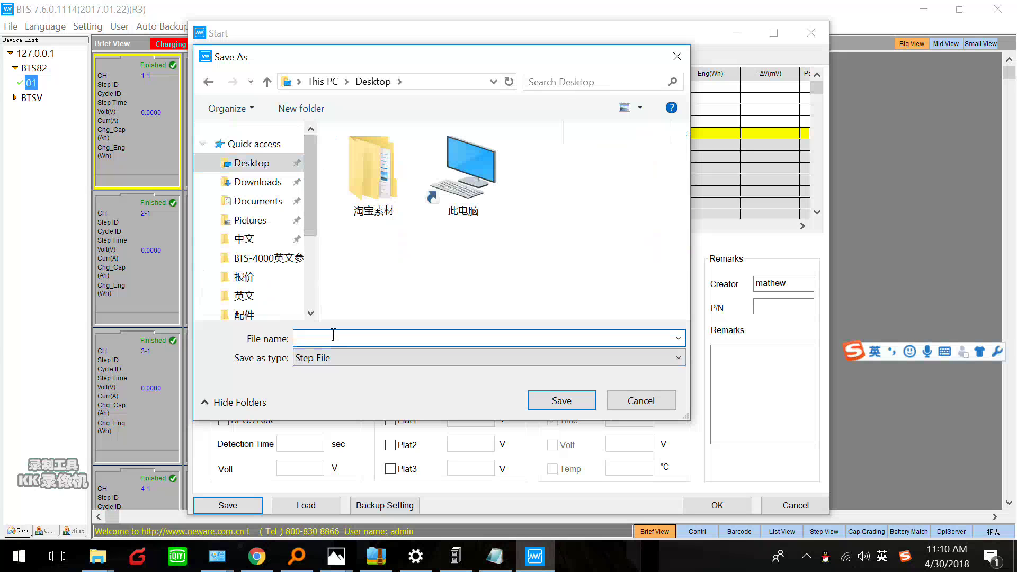
pyautogui.write('li')
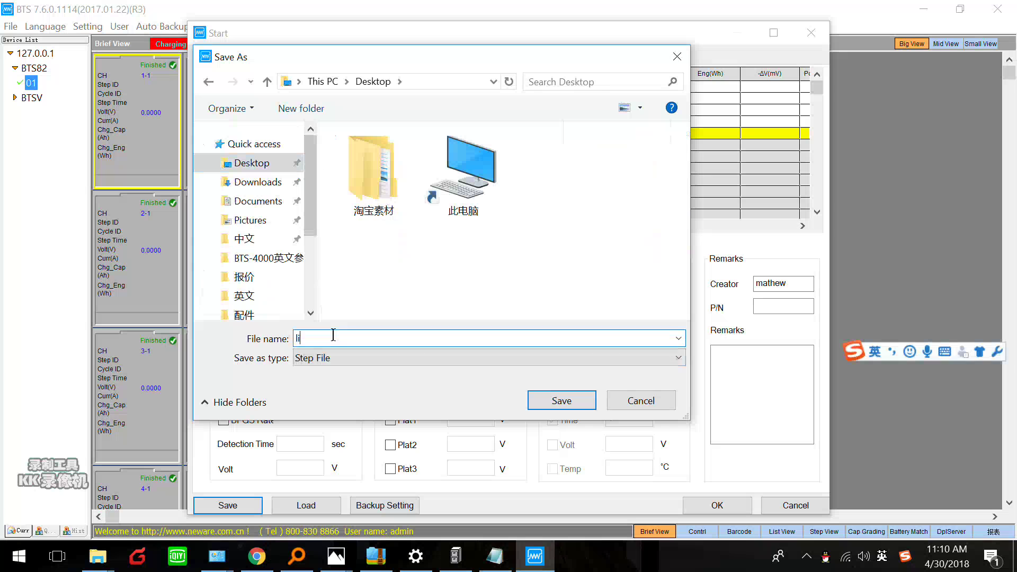
pyautogui.write('tiu')
pyautogui.press('BackSpace')
pyautogui.press('BackSpace')
pyautogui.write('hium test step')
pyautogui.click(546, 401)
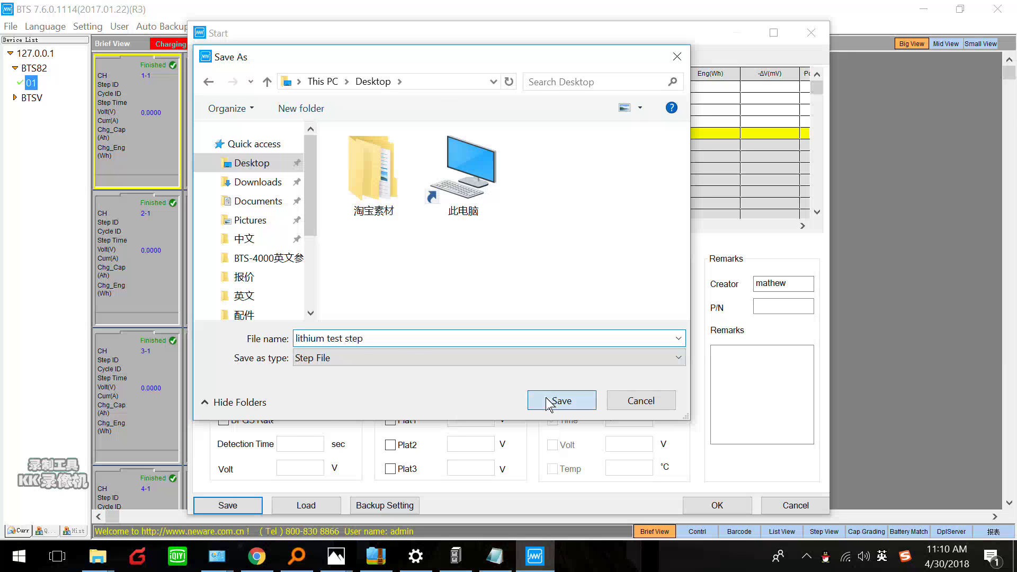
# - Configure the backup with the creator's name as the user-defined file name and a backup interval of 150 minutes
pyautogui.click(369, 506)
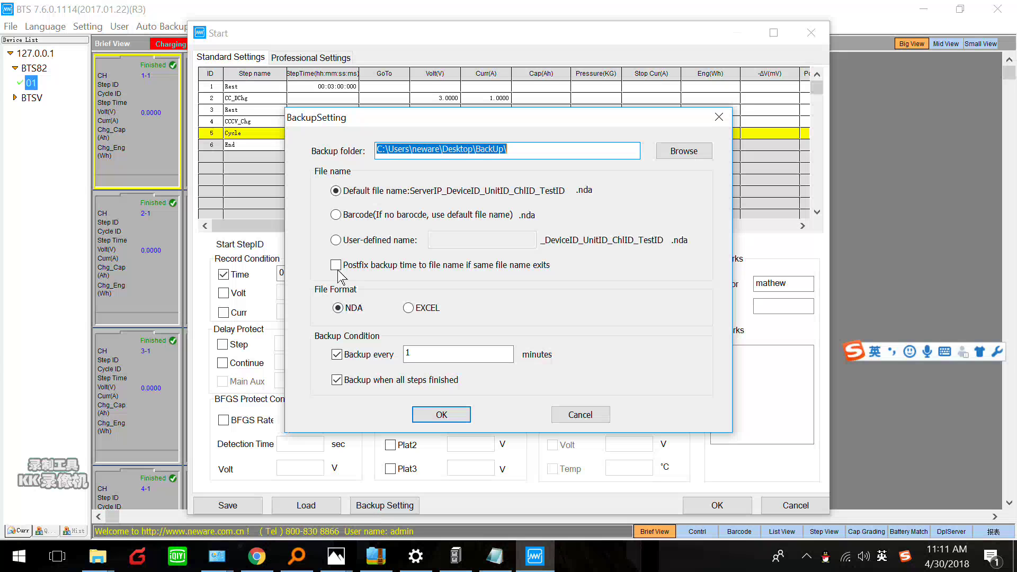
pyautogui.click(335, 240)
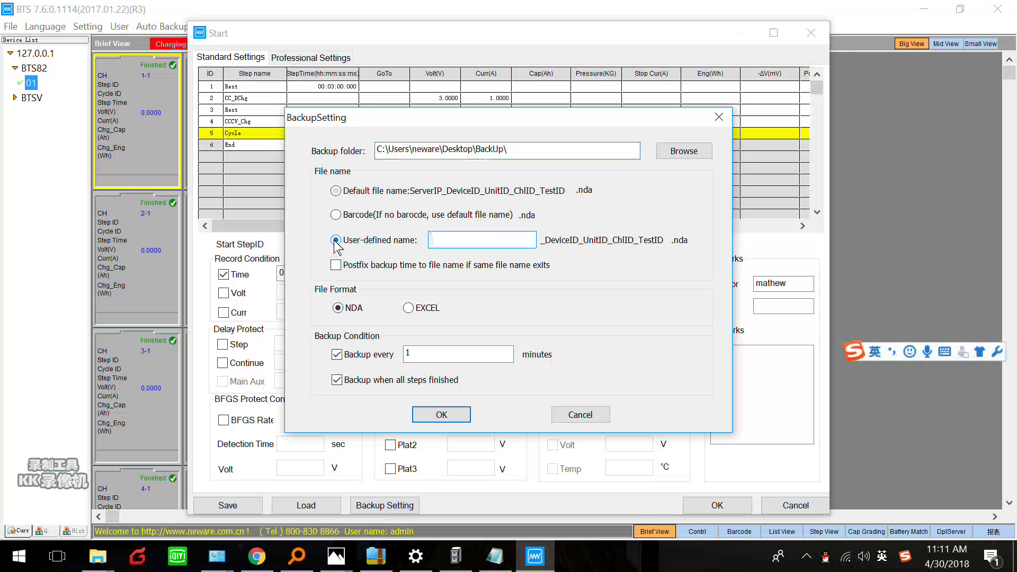
pyautogui.write('mathew')
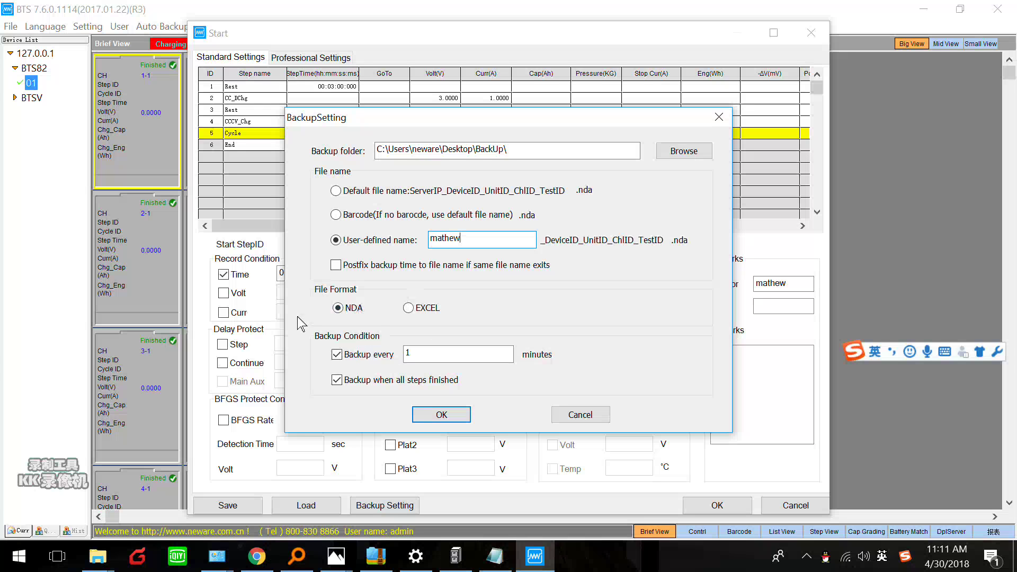
pyautogui.click(430, 353)
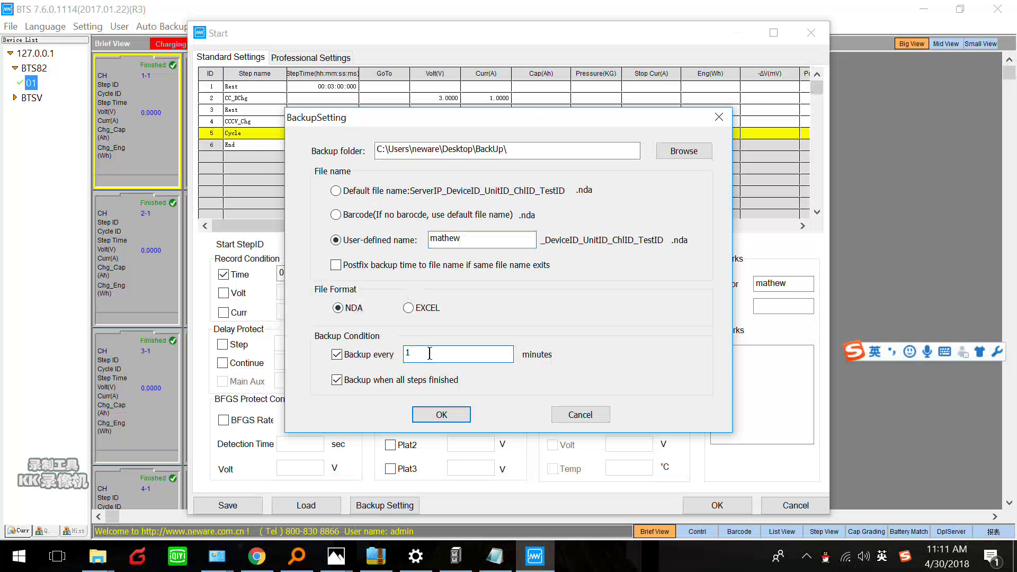
pyautogui.press('BackSpace')
pyautogui.write('150')
pyautogui.click(423, 418)
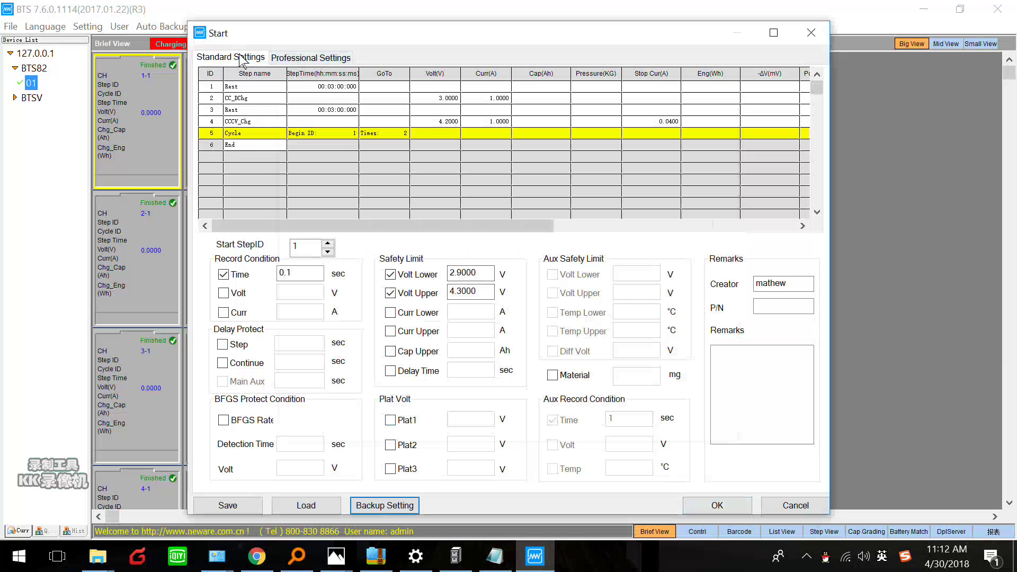
# - In the professional settings, add CCCV_Chg as step 1 and CC_DChg as step 2 of the schedule
pyautogui.click(295, 59)
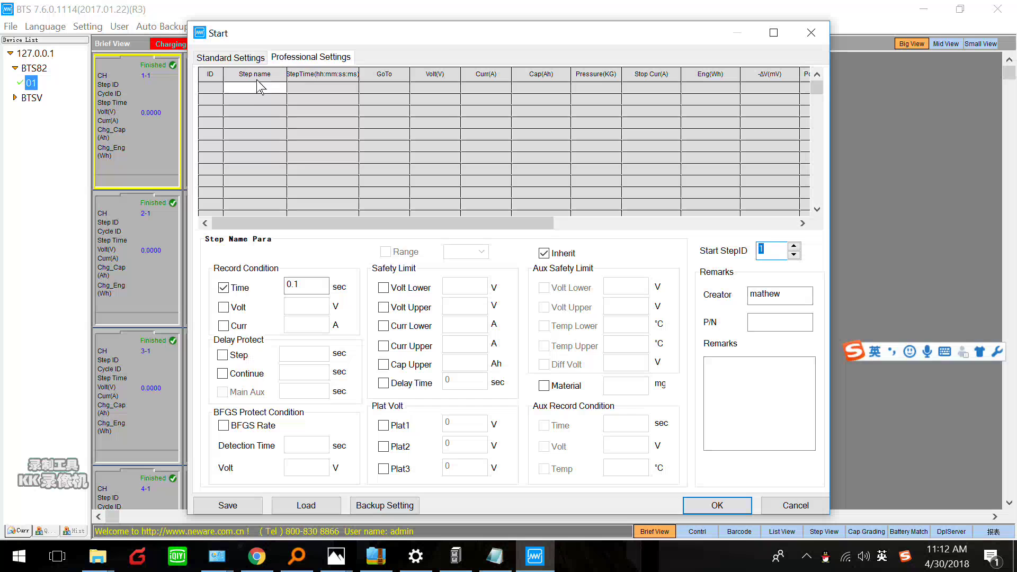
pyautogui.click(262, 89)
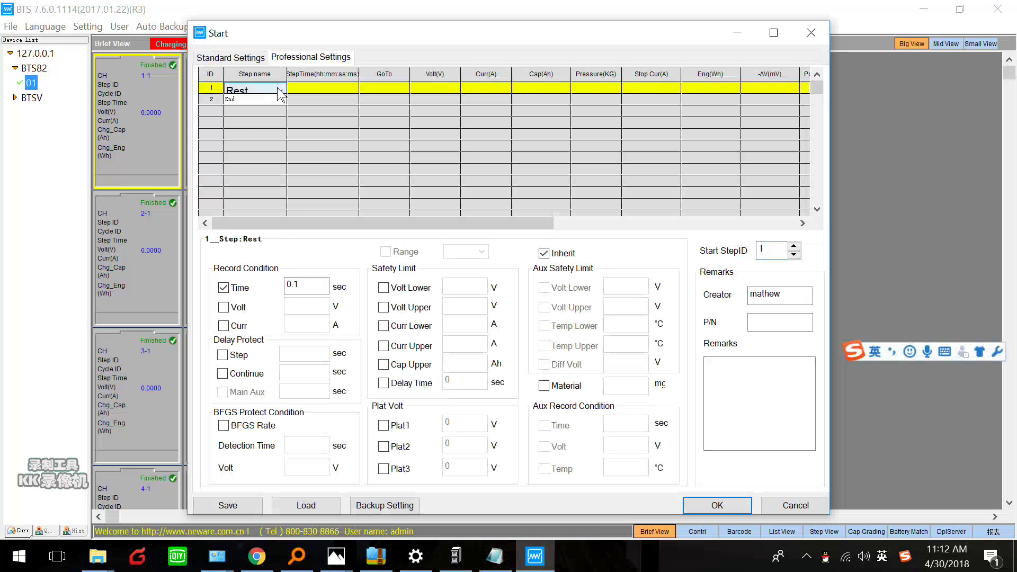
pyautogui.click(277, 91)
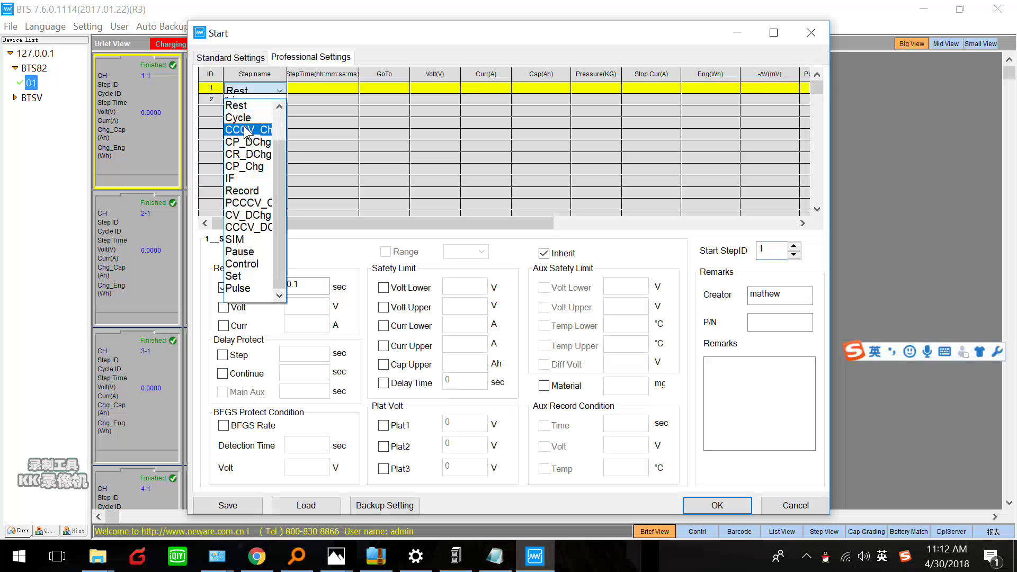
pyautogui.click(246, 131)
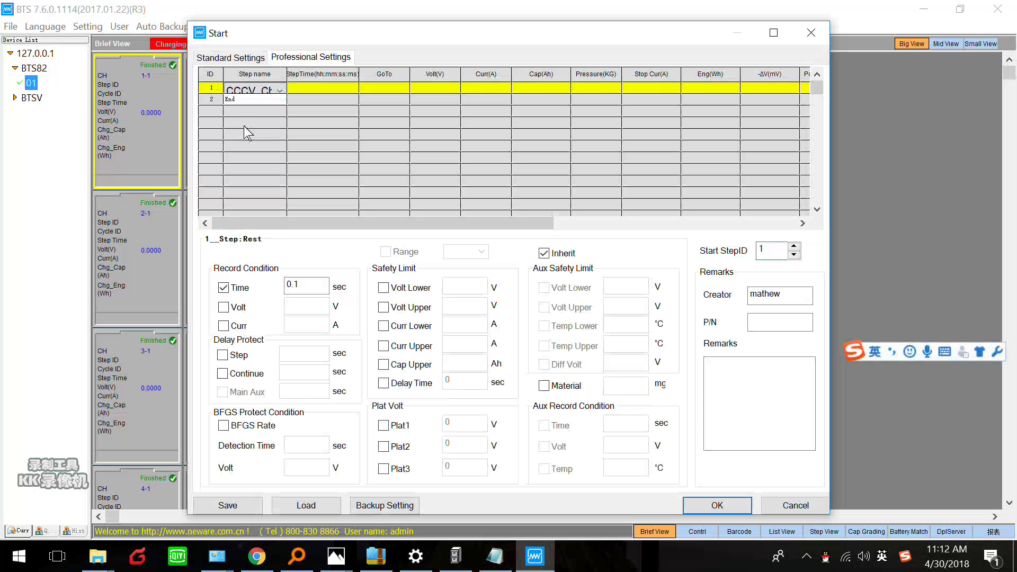
pyautogui.click(274, 103)
pyautogui.click(278, 102)
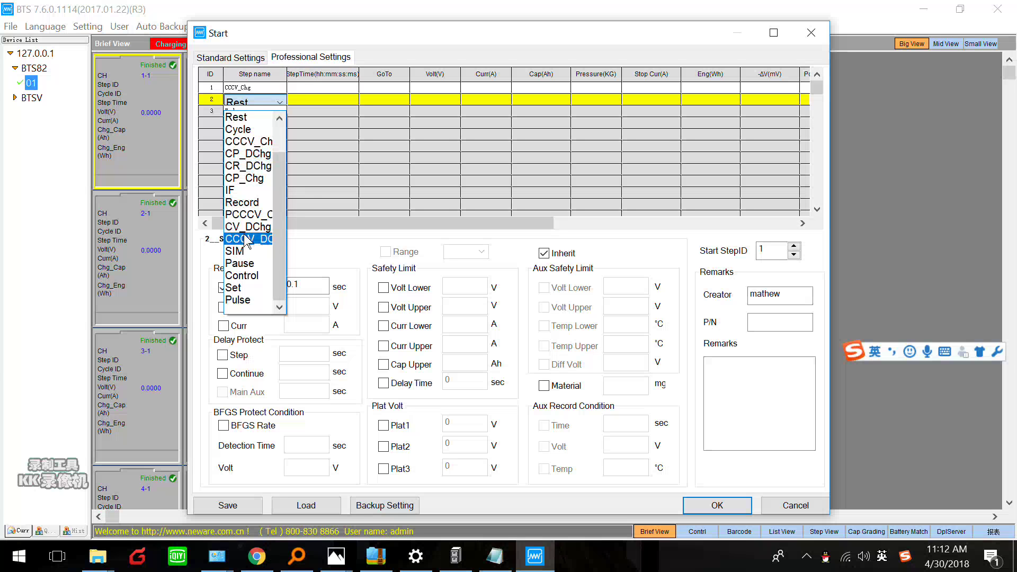
pyautogui.moveTo(281, 175); pyautogui.dragTo(281, 135)
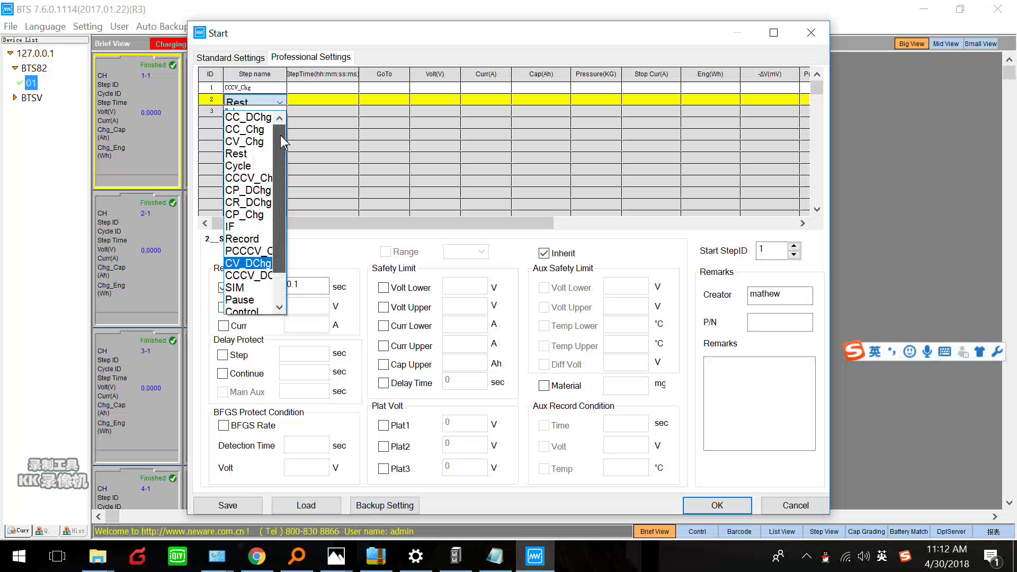
# - Set the CCCV_Chg step's voltage to 4.2 V and its current to 1 A
pyautogui.click(347, 88)
pyautogui.click(371, 92)
pyautogui.click(433, 87)
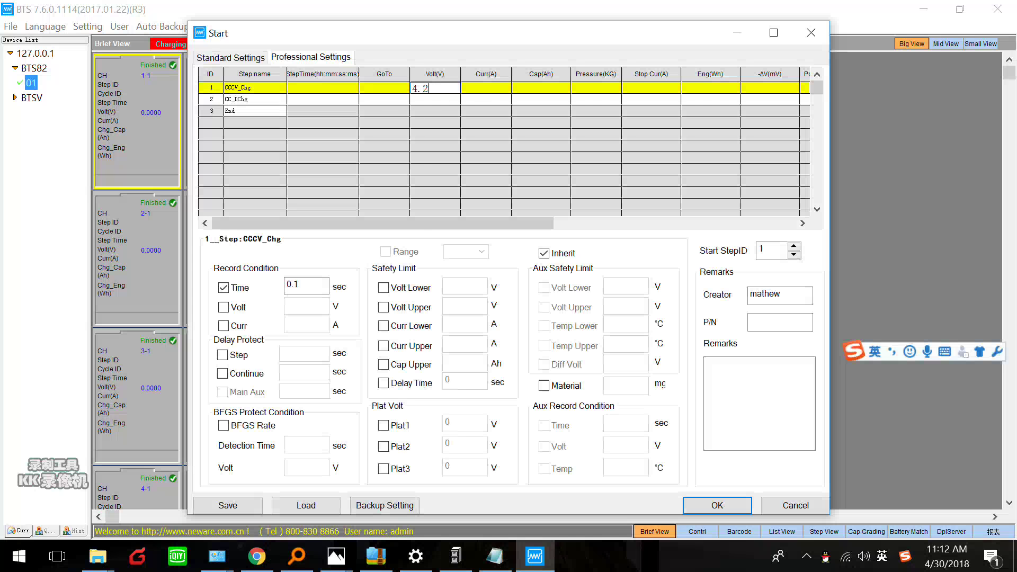
pyautogui.click(468, 87)
pyautogui.write('1')
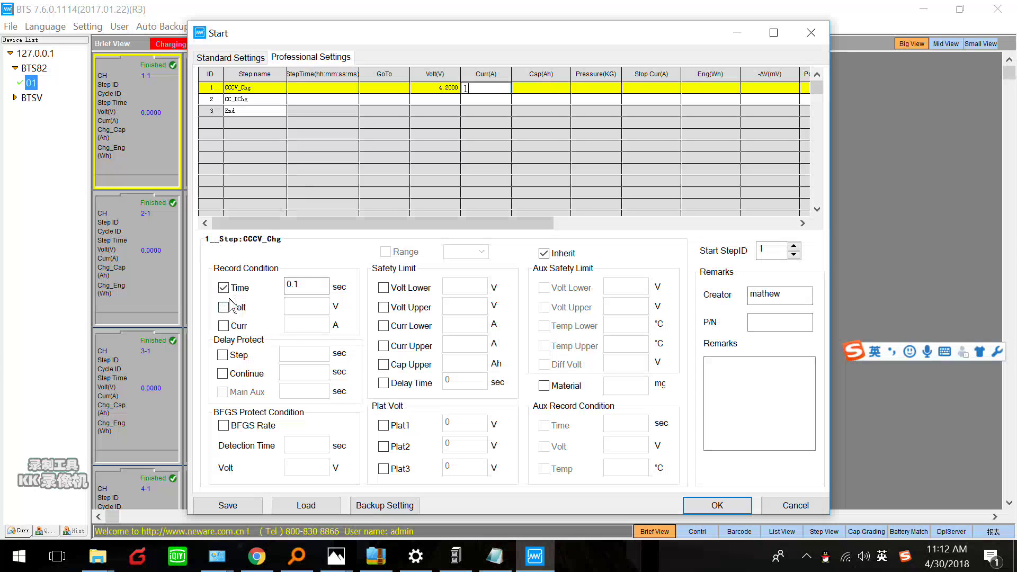
# - Enable the CCCV_Chg step's voltage safety limits, with a lower limit of 2.9 V and an upper limit of 4.2 V
pyautogui.click(386, 287)
pyautogui.write('4')
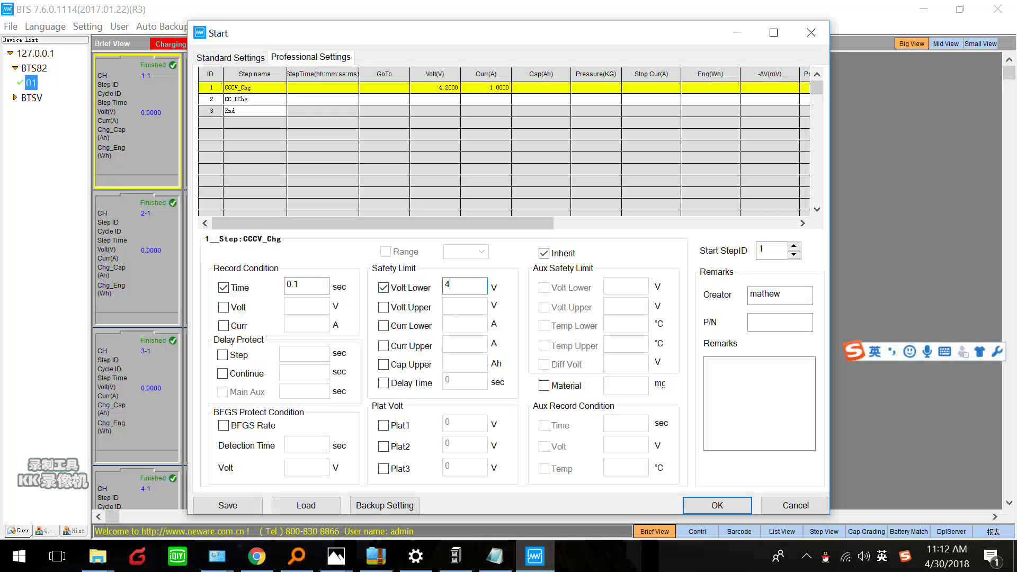
pyautogui.write('2')
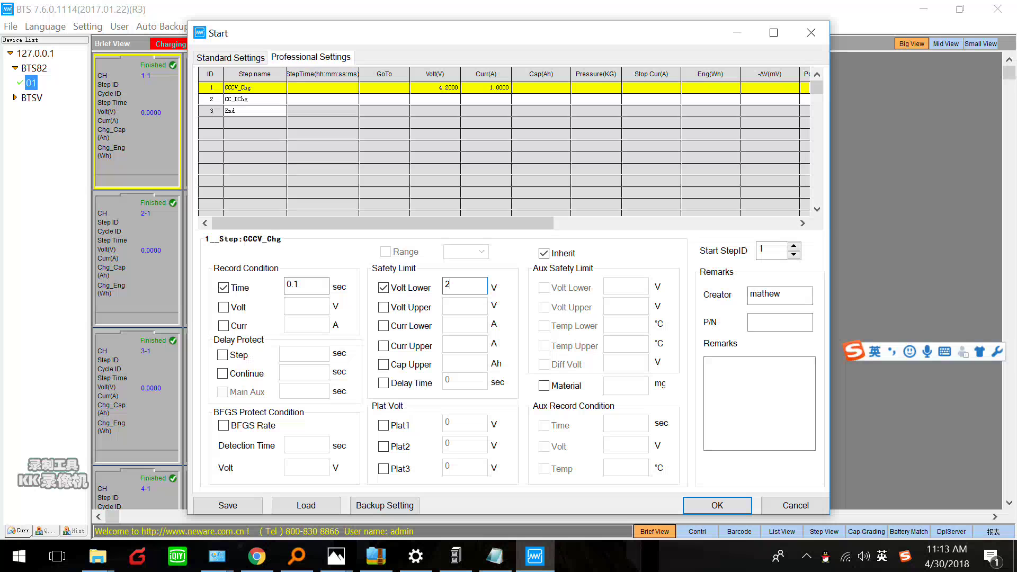
pyautogui.click(383, 307)
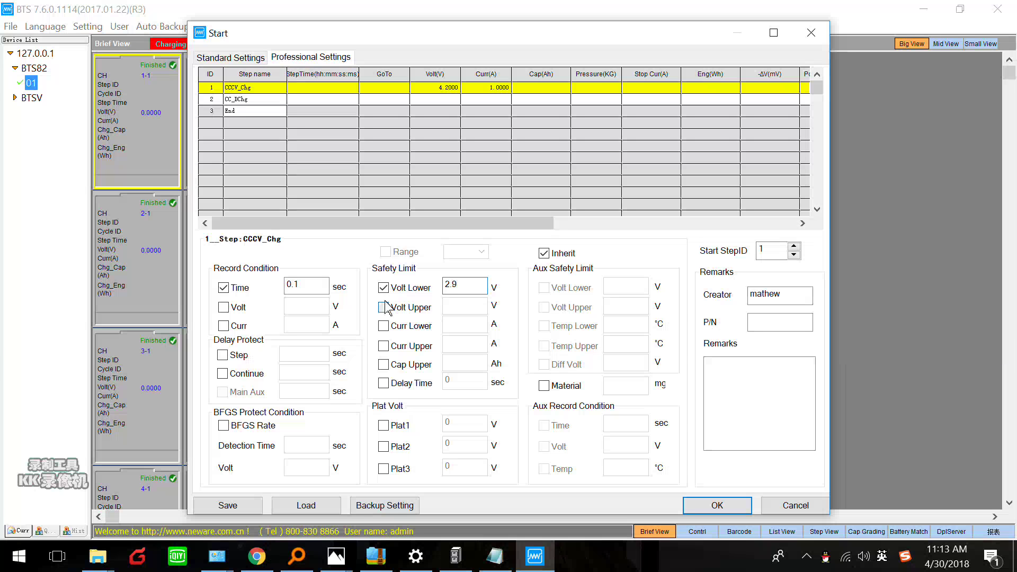
pyautogui.write('4.2')
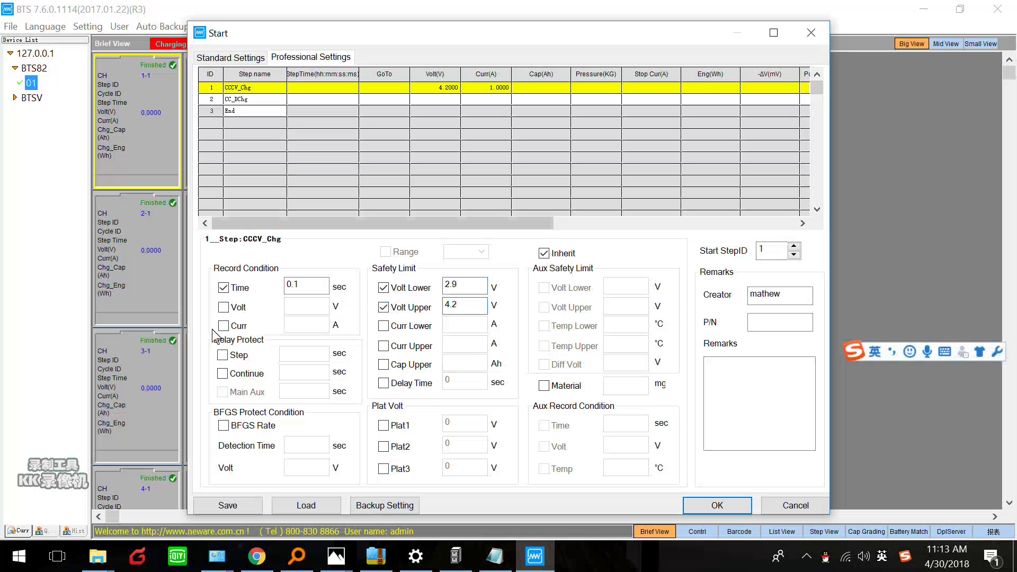
# - Enable the lower and upper voltage safety limits for the CC_DChg step
pyautogui.click(258, 102)
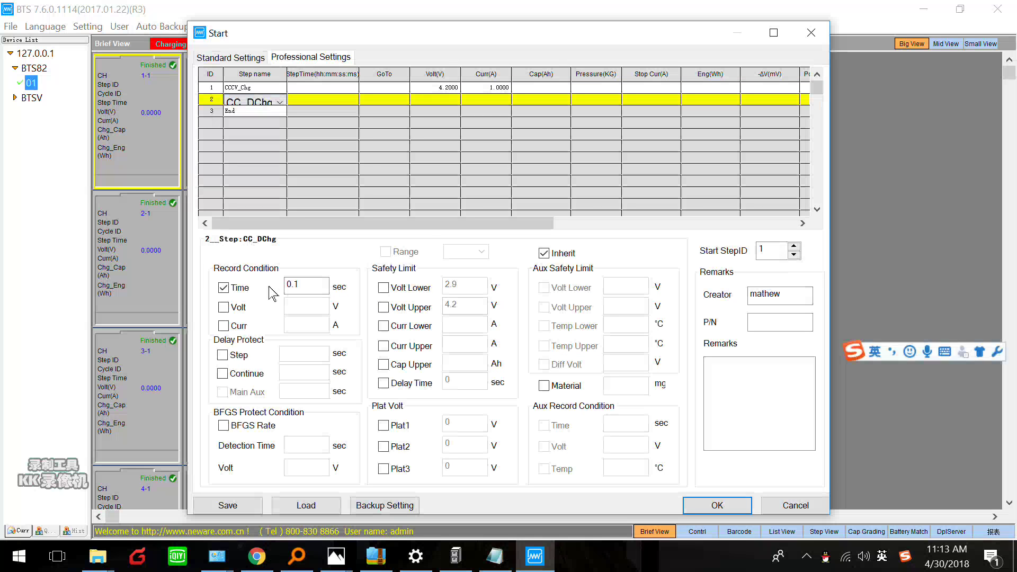
pyautogui.click(383, 288)
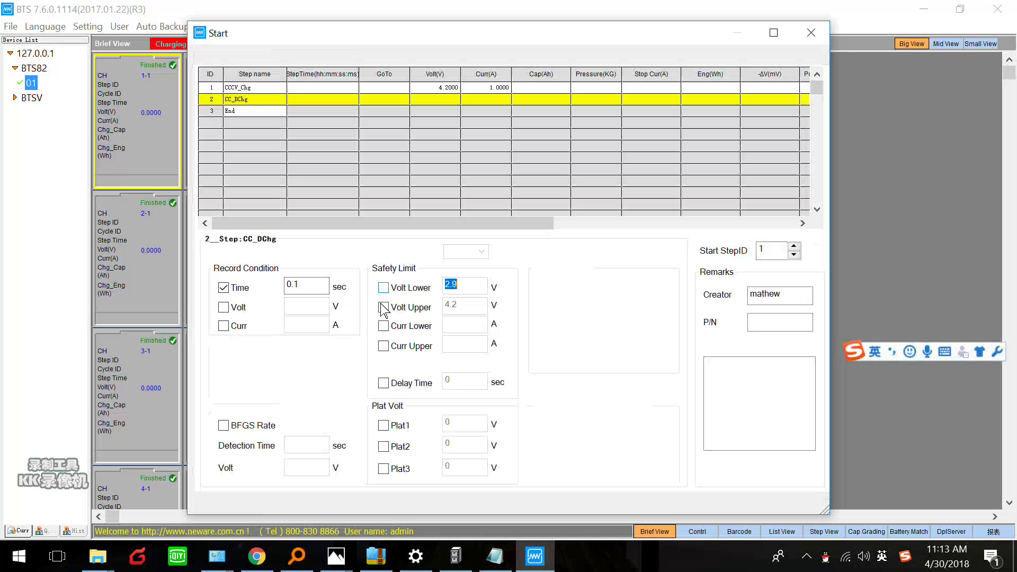
pyautogui.click(385, 312)
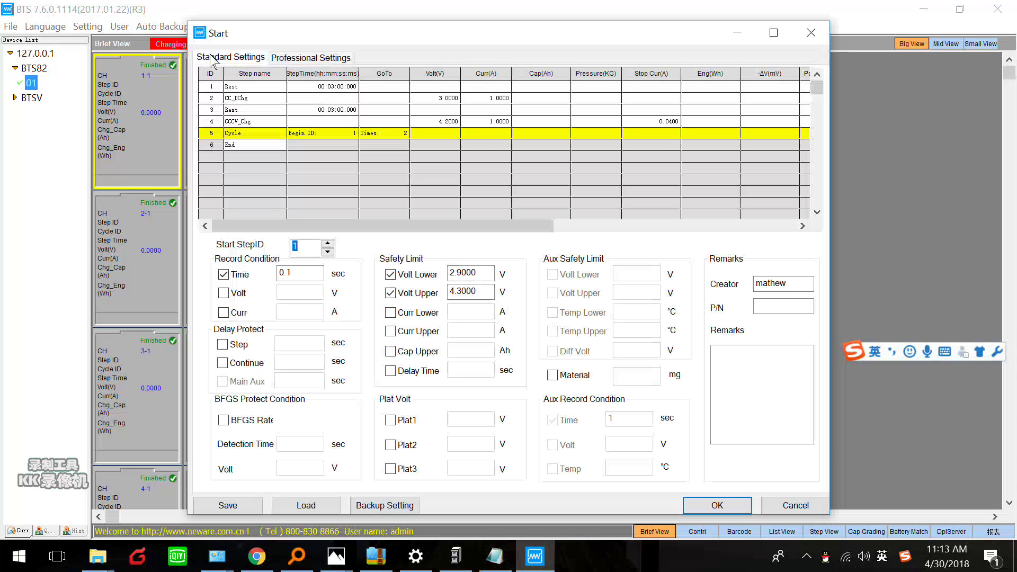
# - Start the test on channel 1-1 with the standard settings schedule, accepting the empty barcode
pyautogui.click(713, 505)
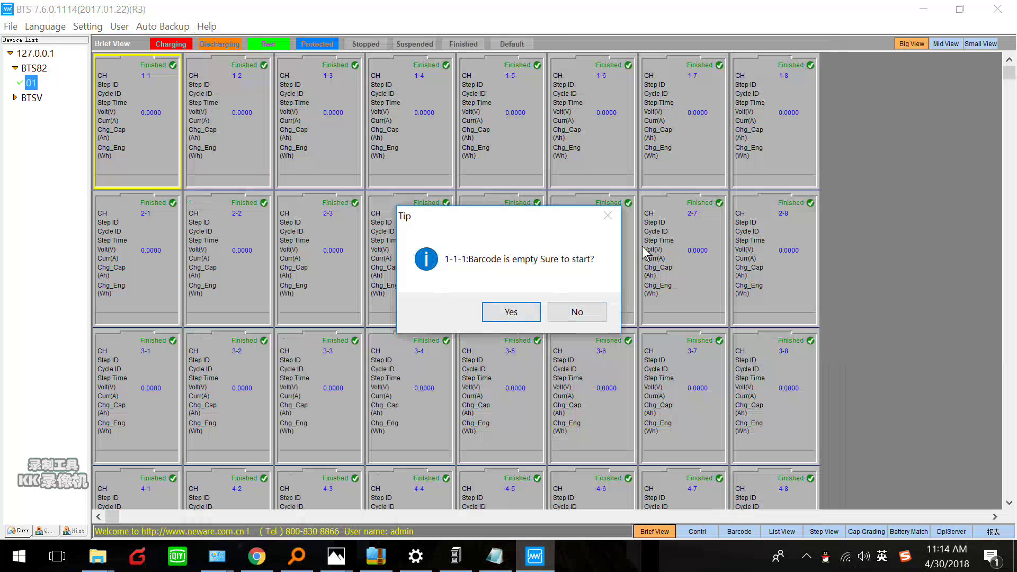
pyautogui.click(497, 321)
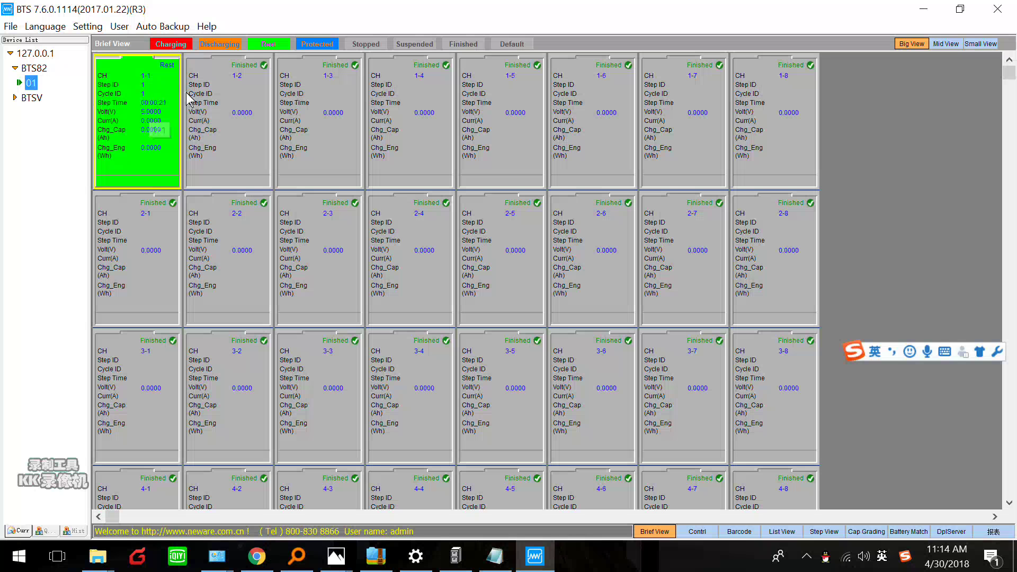
# - Minimize the BTS and photo windows and open New Text Document from the desktop in Notepad to view the contact details
pyautogui.click(923, 6)
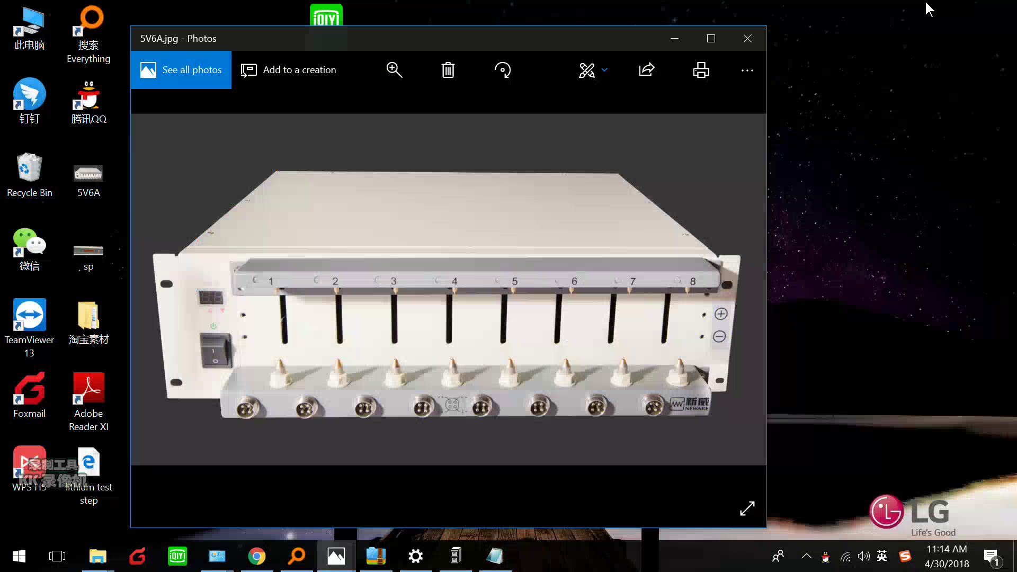
pyautogui.click(674, 39)
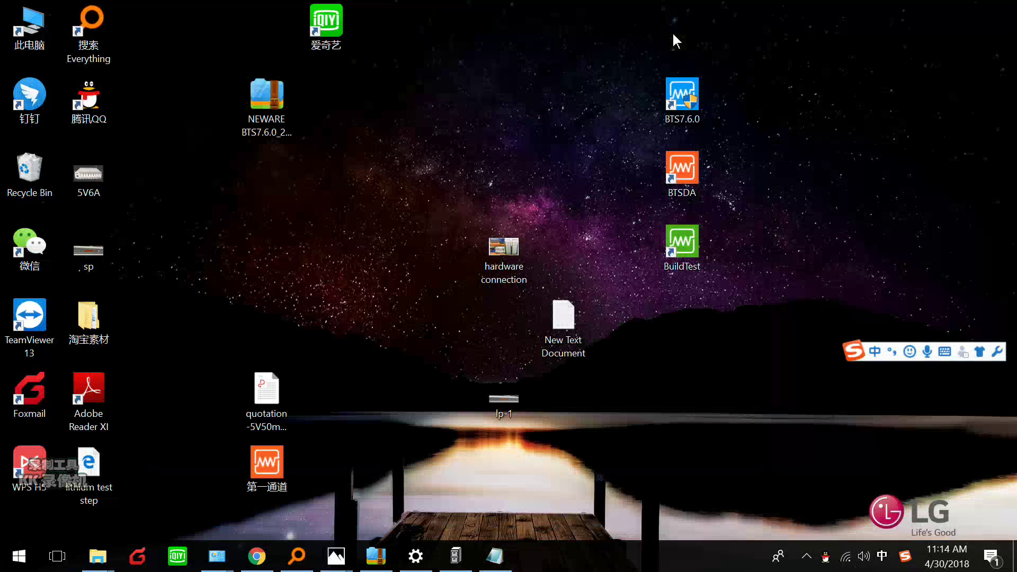
pyautogui.doubleClick(557, 315)
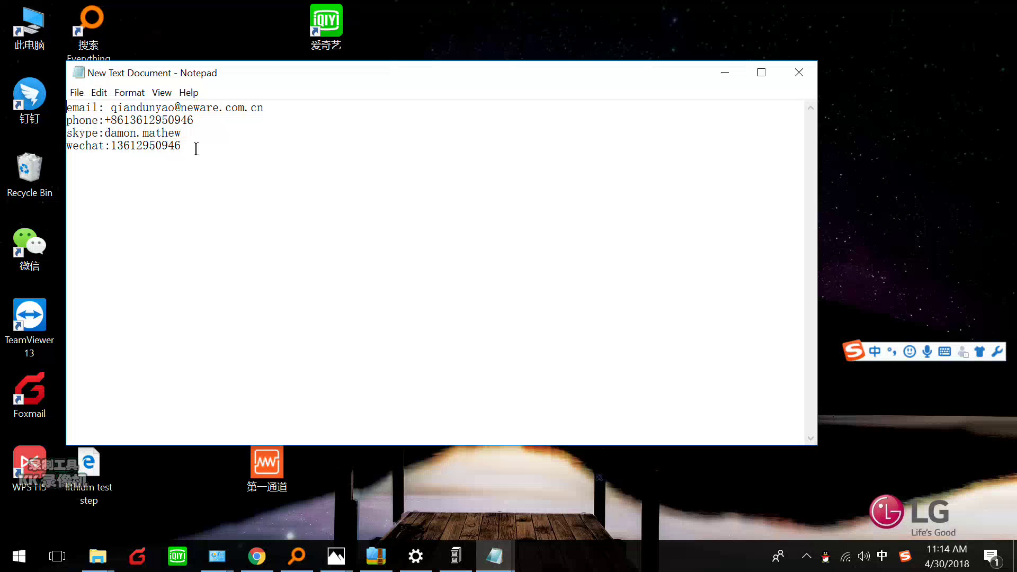
pyautogui.click(806, 555)
pyautogui.click(822, 507)
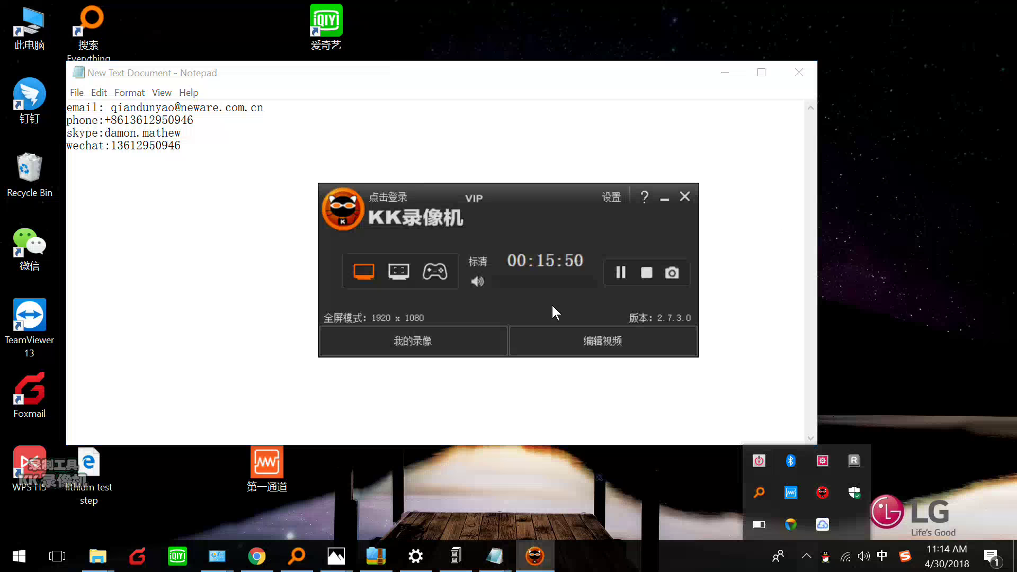